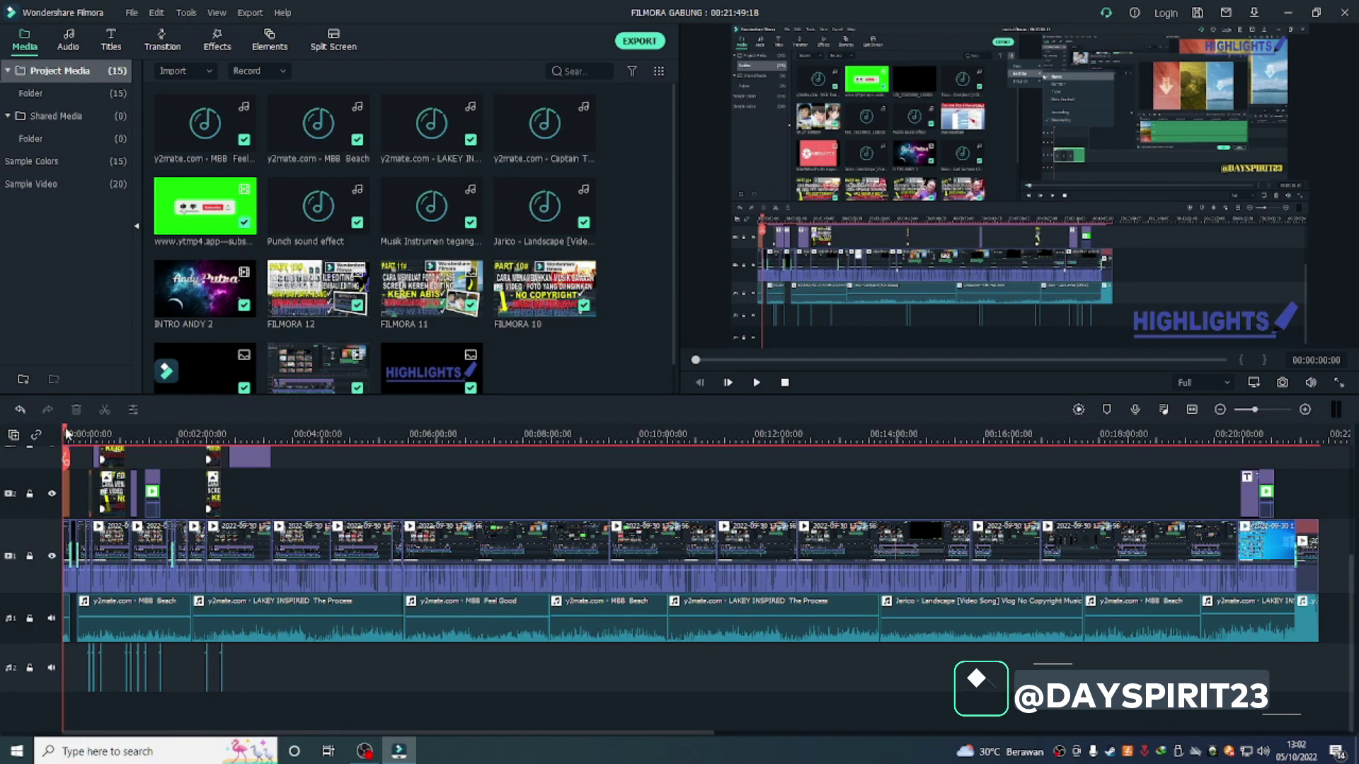
- Examine the video clips and the background music clips beneath them on the timeline around 00:02:16
left_click_drag(67, 433, 193, 434)
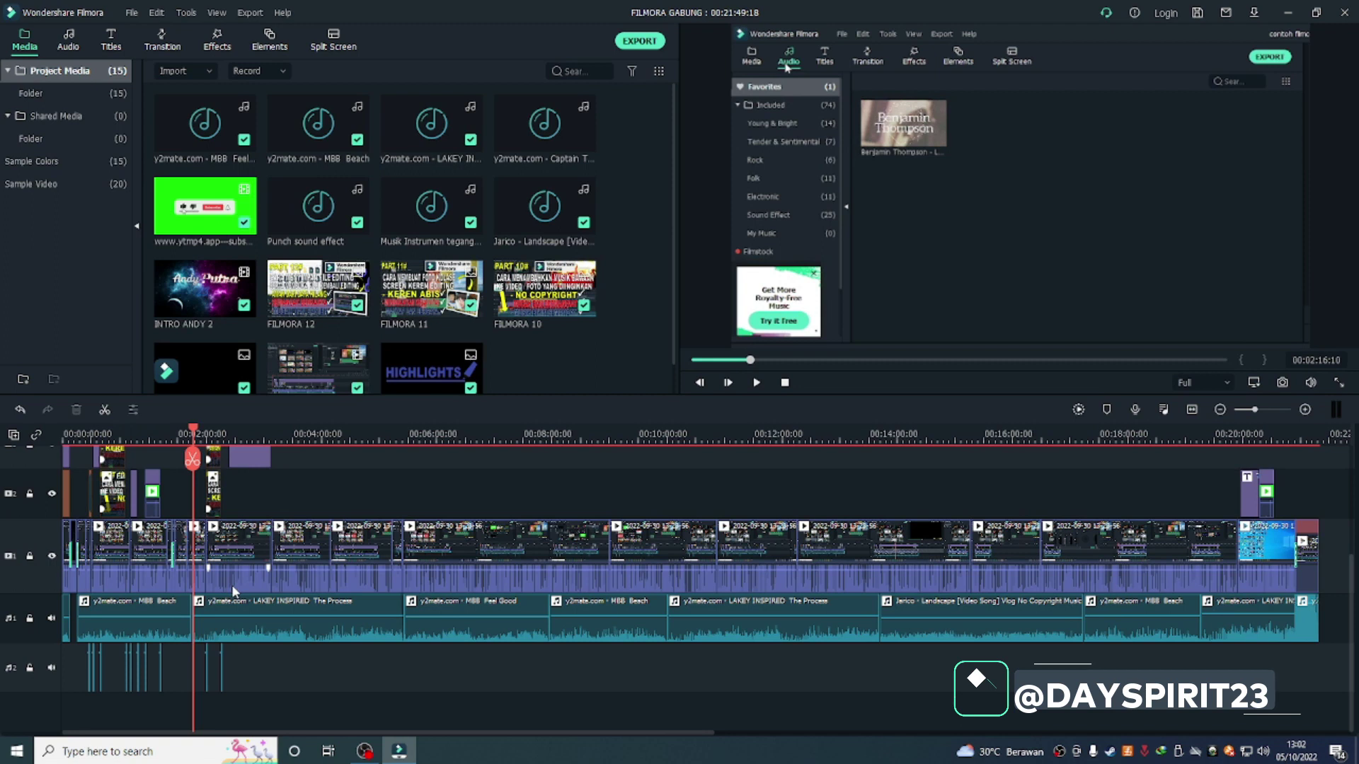
left_click(231, 584)
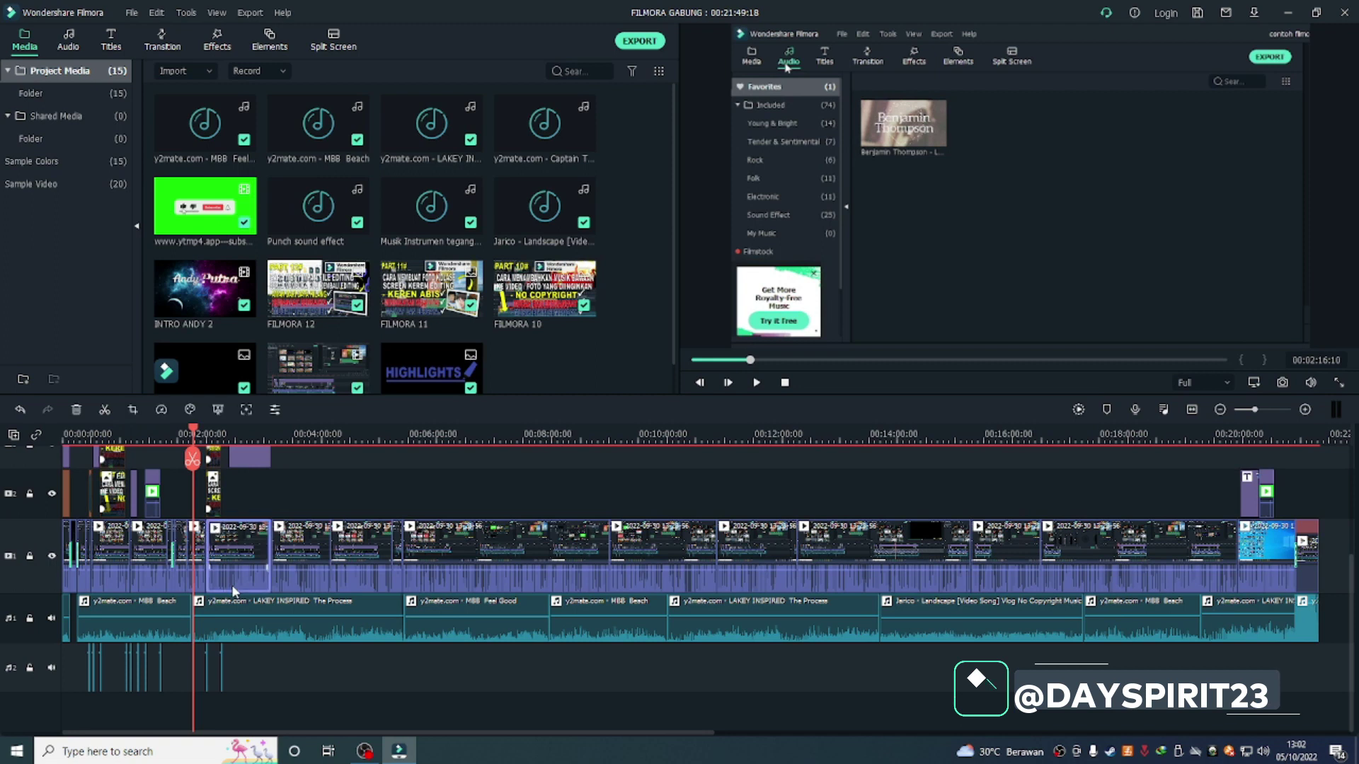
left_click(238, 628)
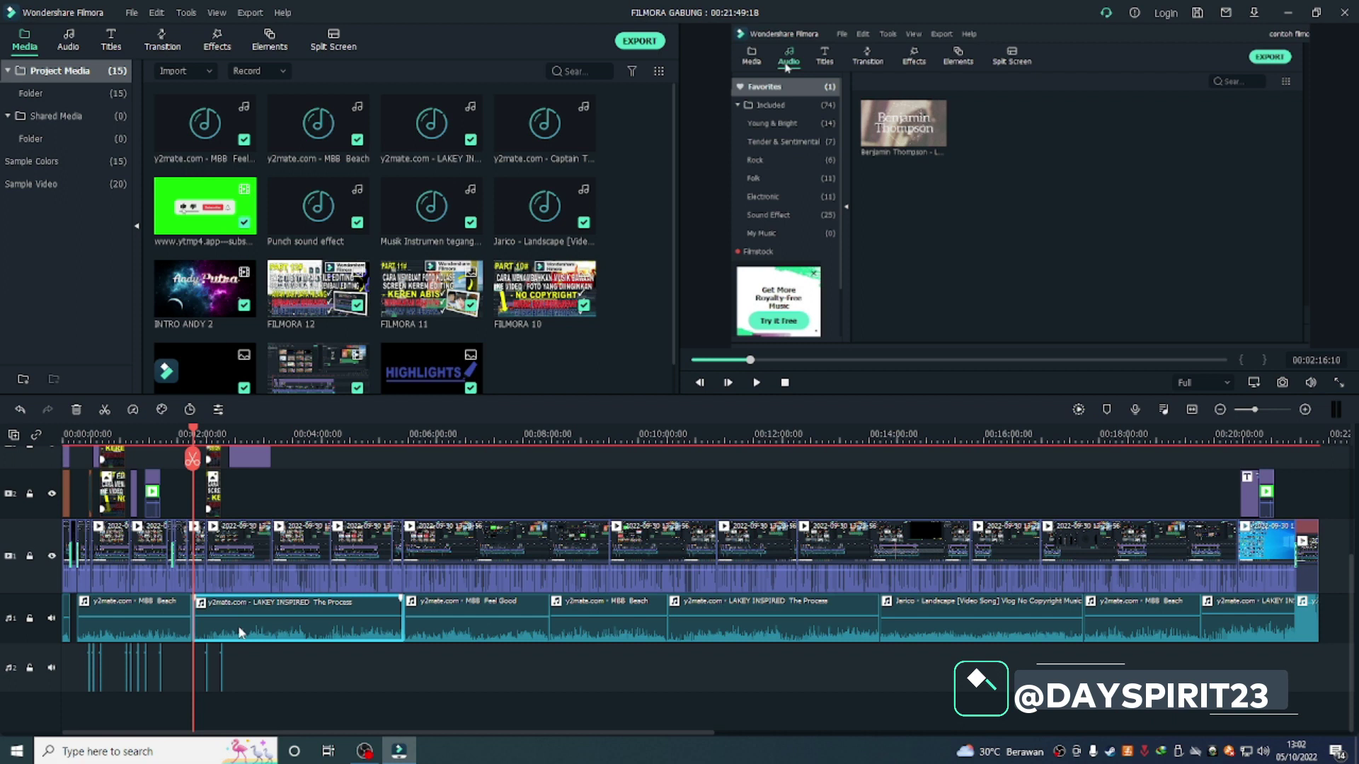
left_click(240, 587)
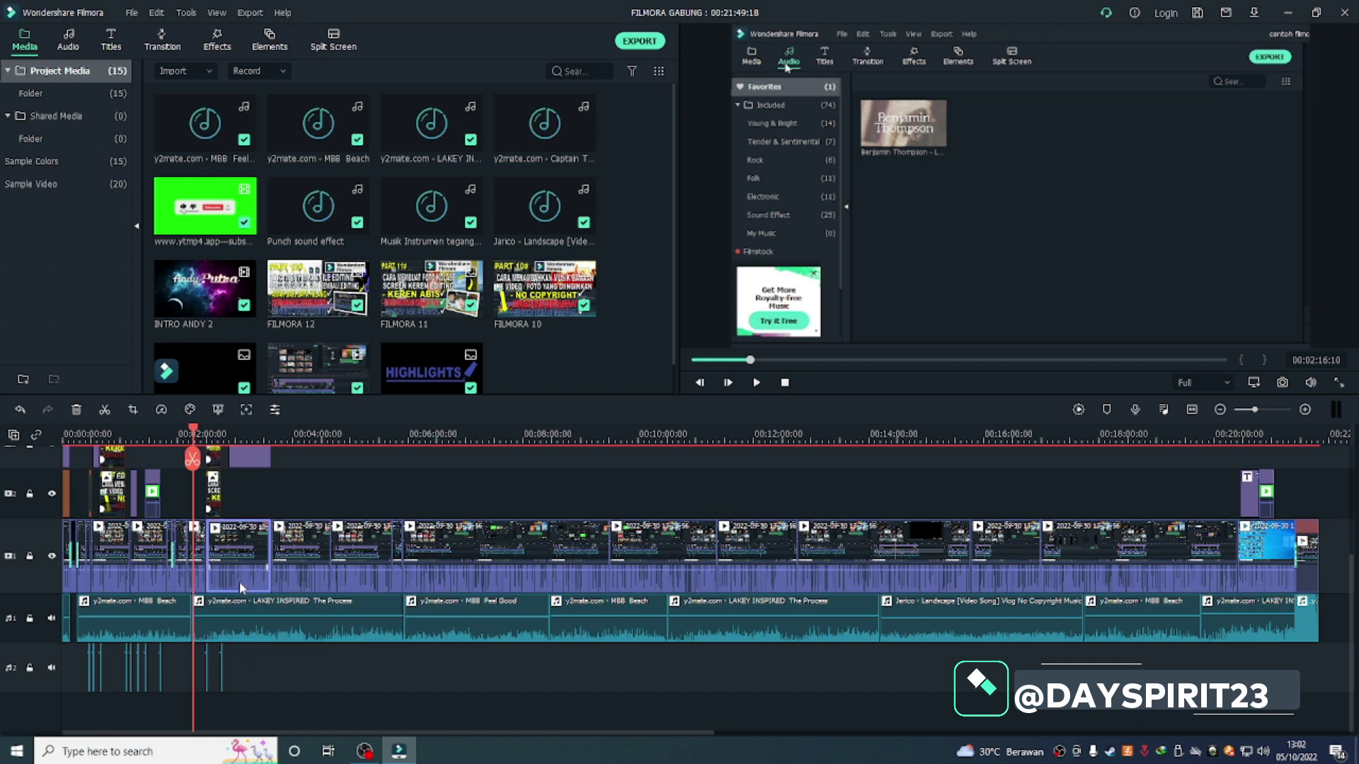
left_click(245, 617)
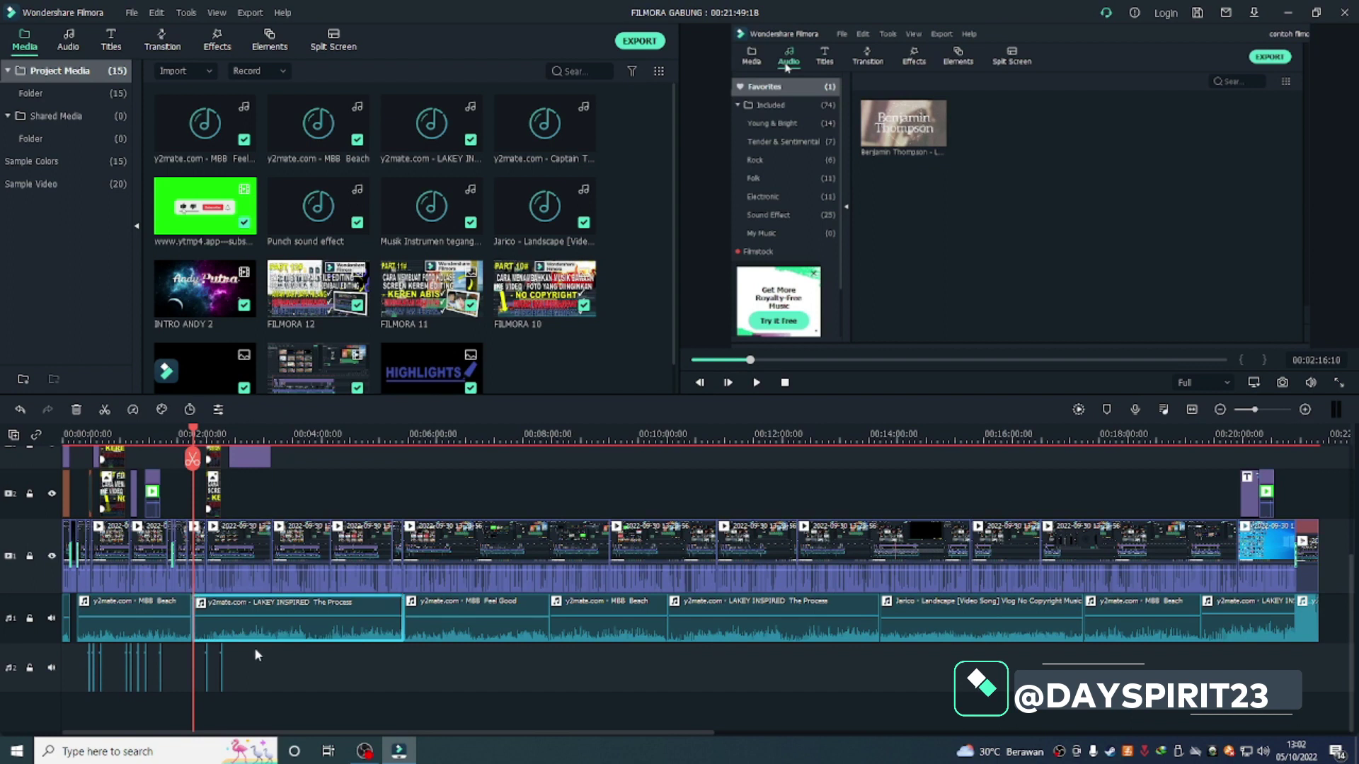
left_click(255, 654)
left_click(233, 549)
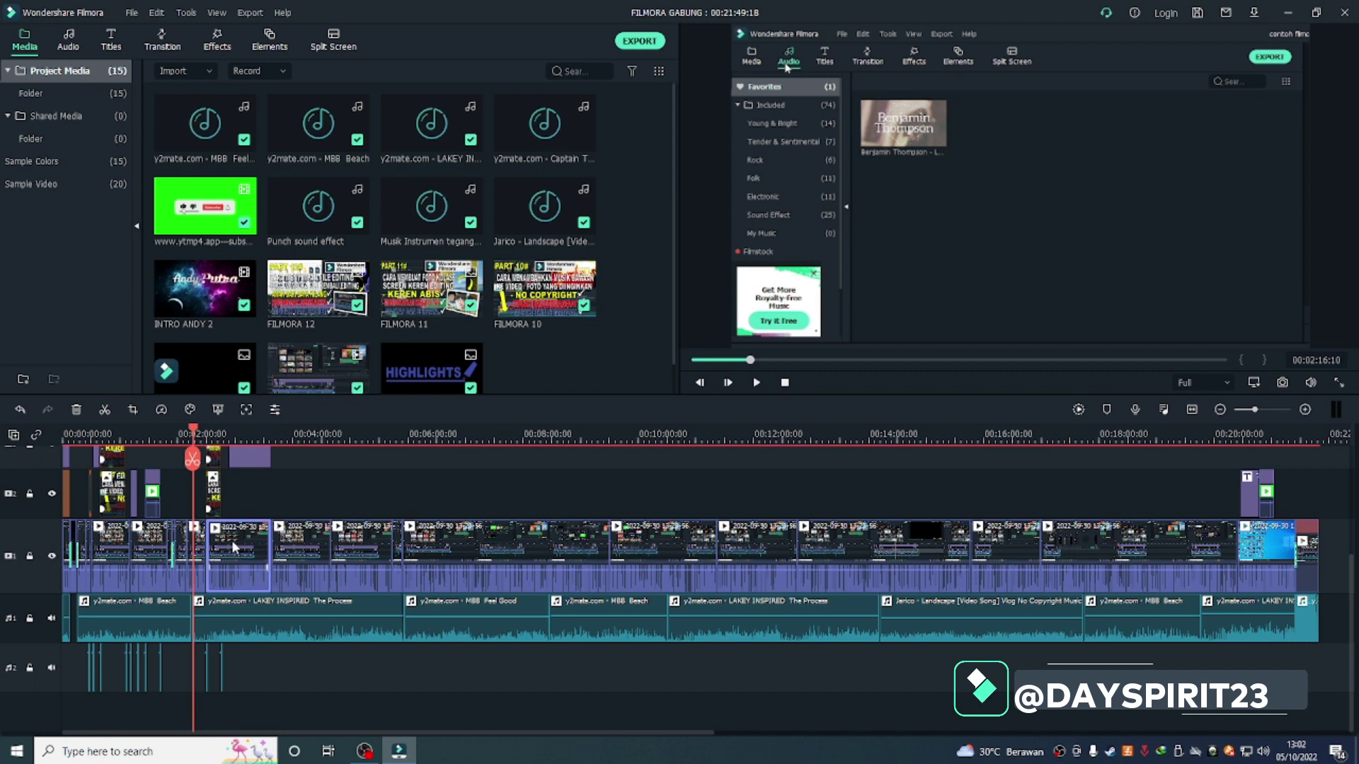
left_click(355, 476)
left_click(482, 542)
left_click(348, 553)
left_click(291, 566)
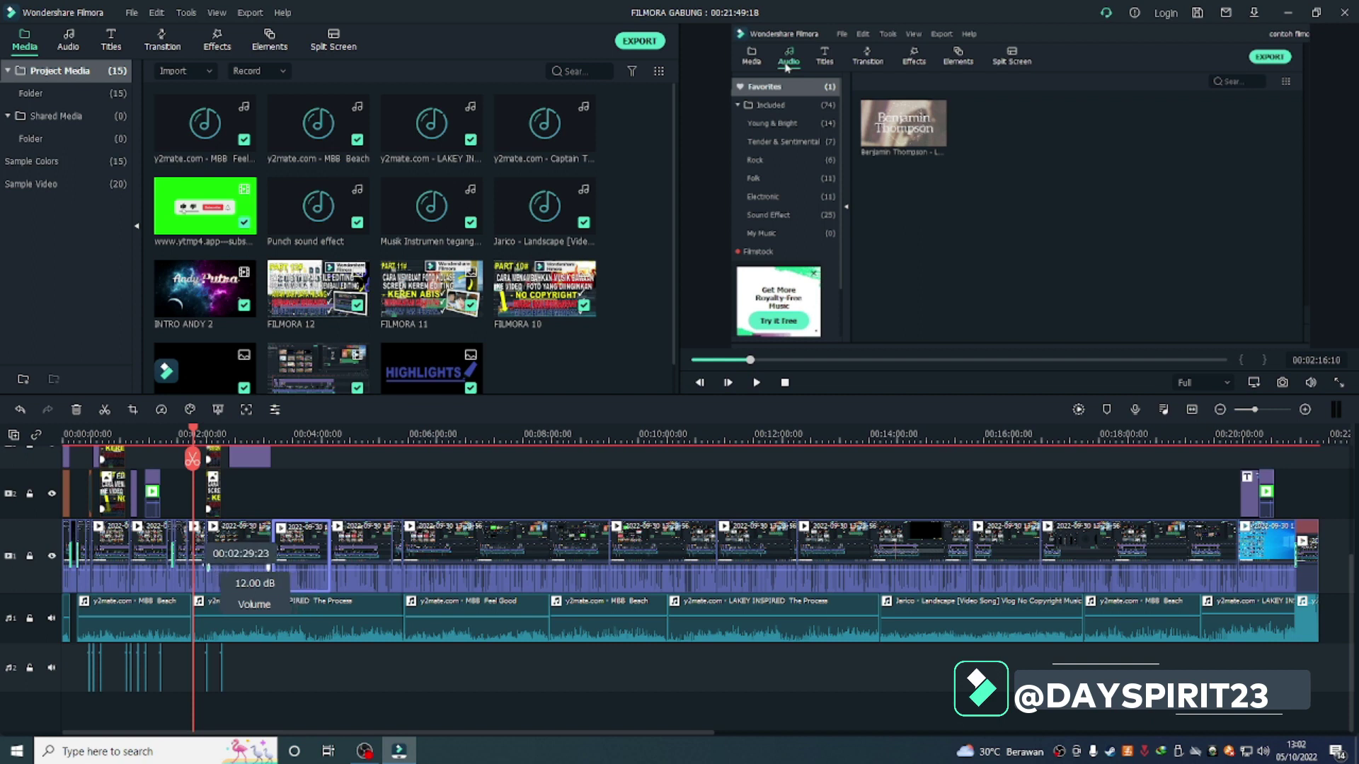
left_click(208, 562)
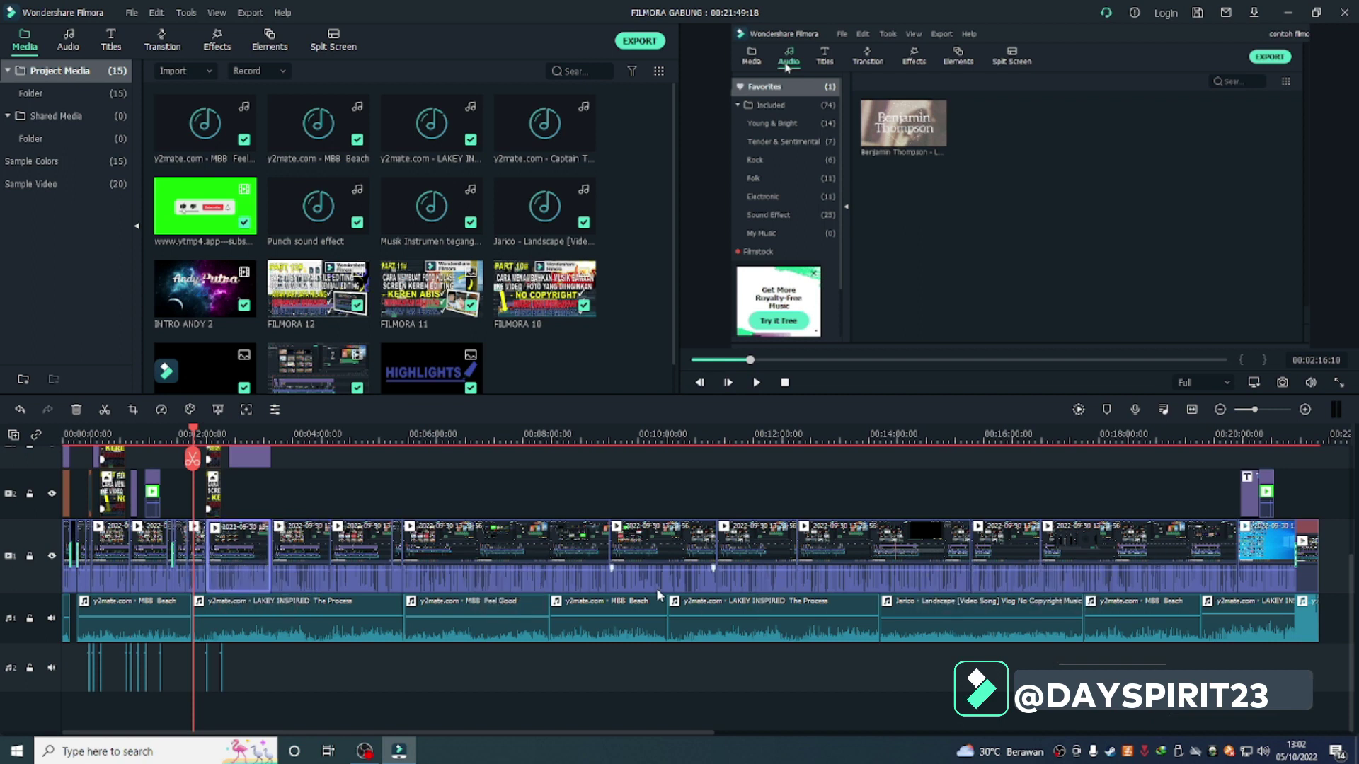
- Open the audio settings of the long video clip that starts at about 00:05:54 on the timeline
double_click(304, 549)
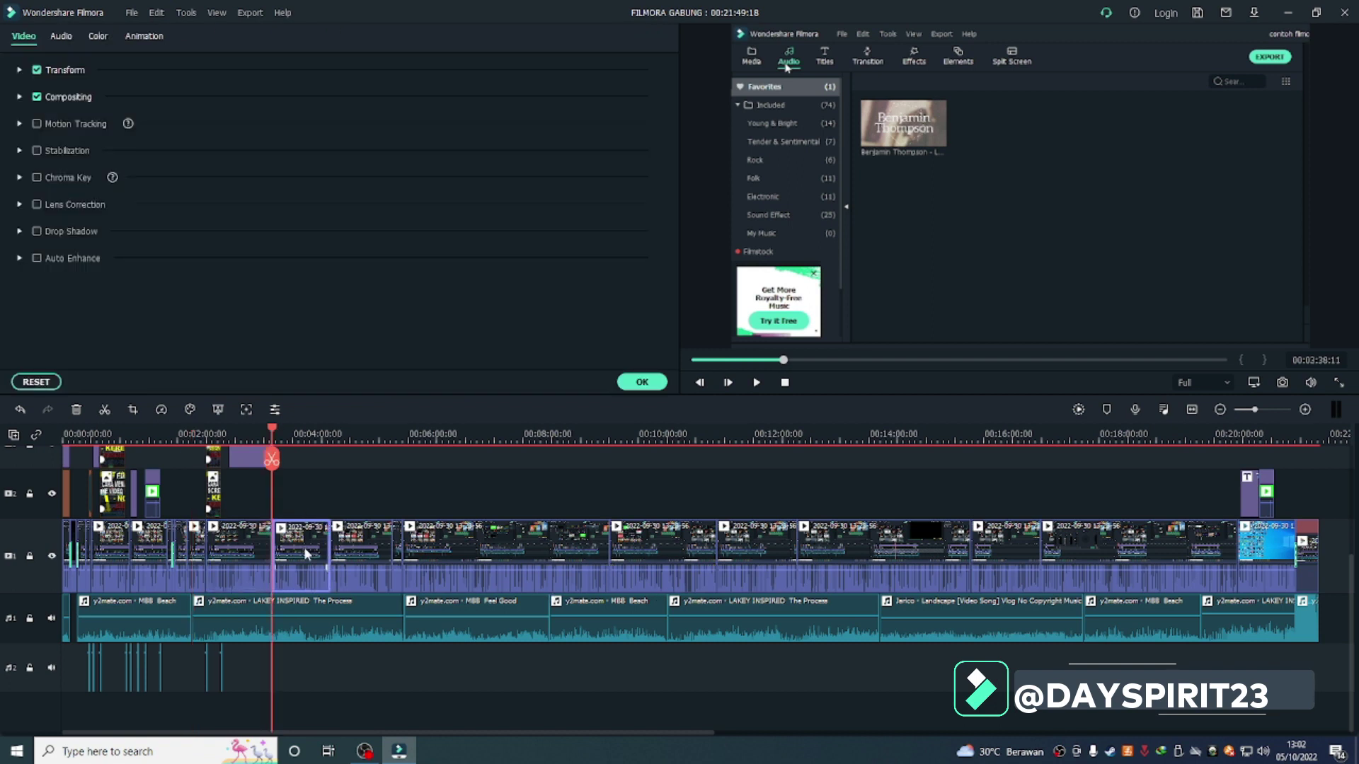
double_click(356, 552)
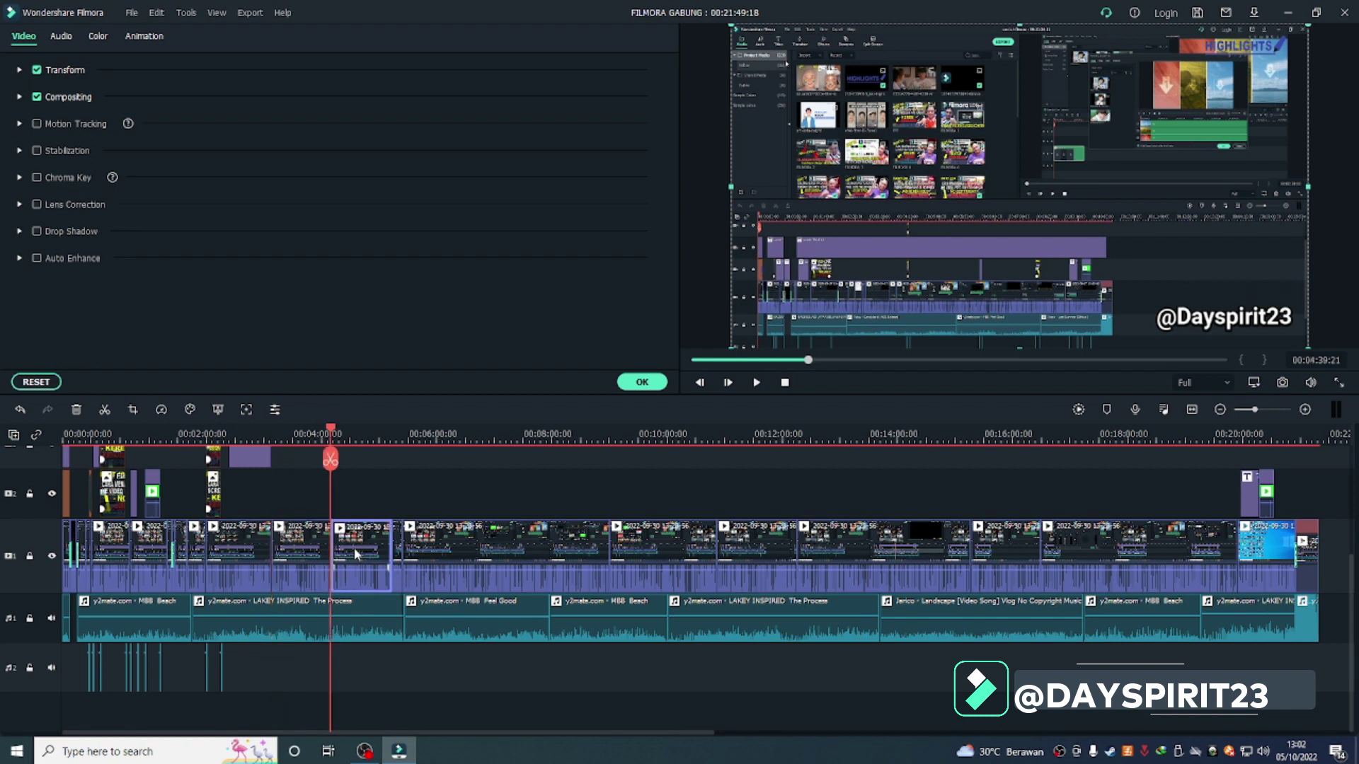
left_click(414, 550)
left_click(415, 550)
double_click(713, 566)
double_click(741, 554)
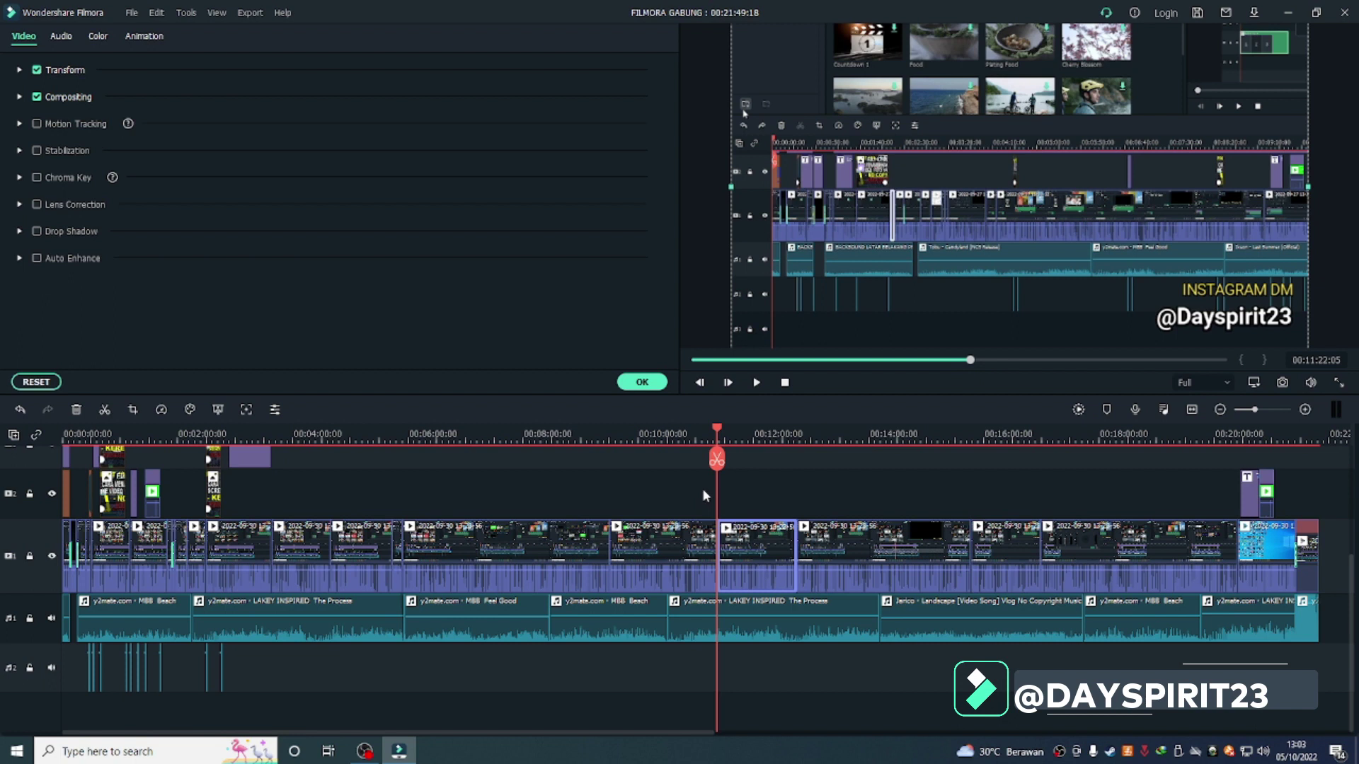
left_click_drag(717, 459, 549, 508)
left_click(639, 562)
left_click(579, 550)
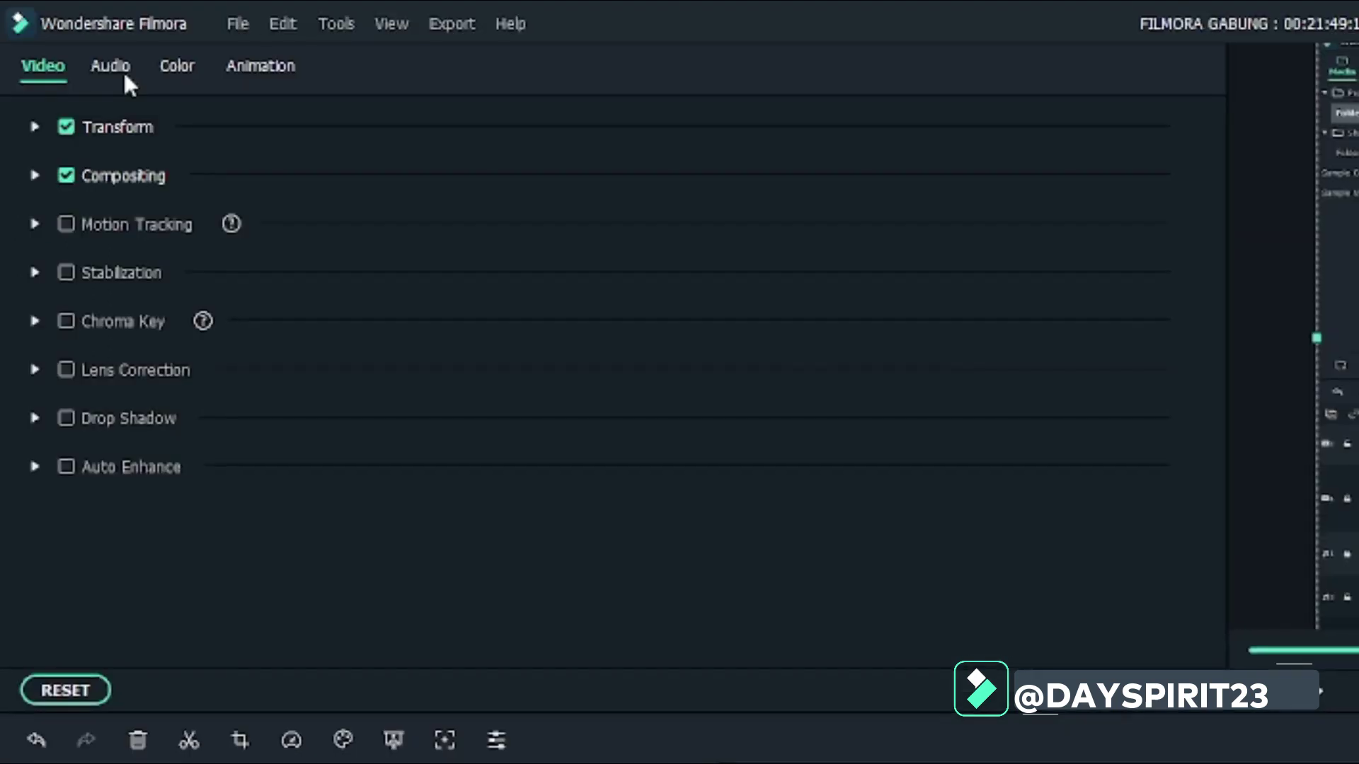
left_click(67, 39)
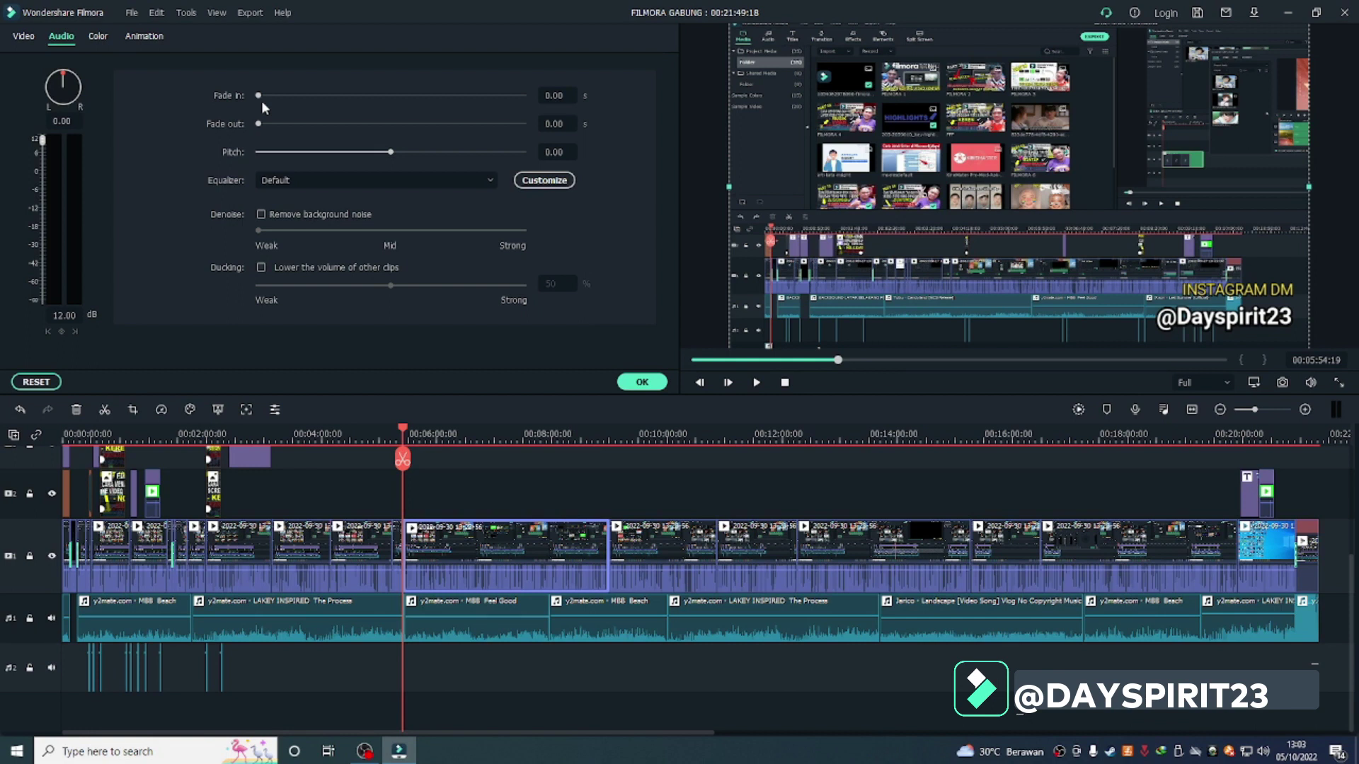
- Try a 215.72 s fade-in and a 185.80 s fade-out on the video clip's audio
left_click_drag(267, 91, 559, 117)
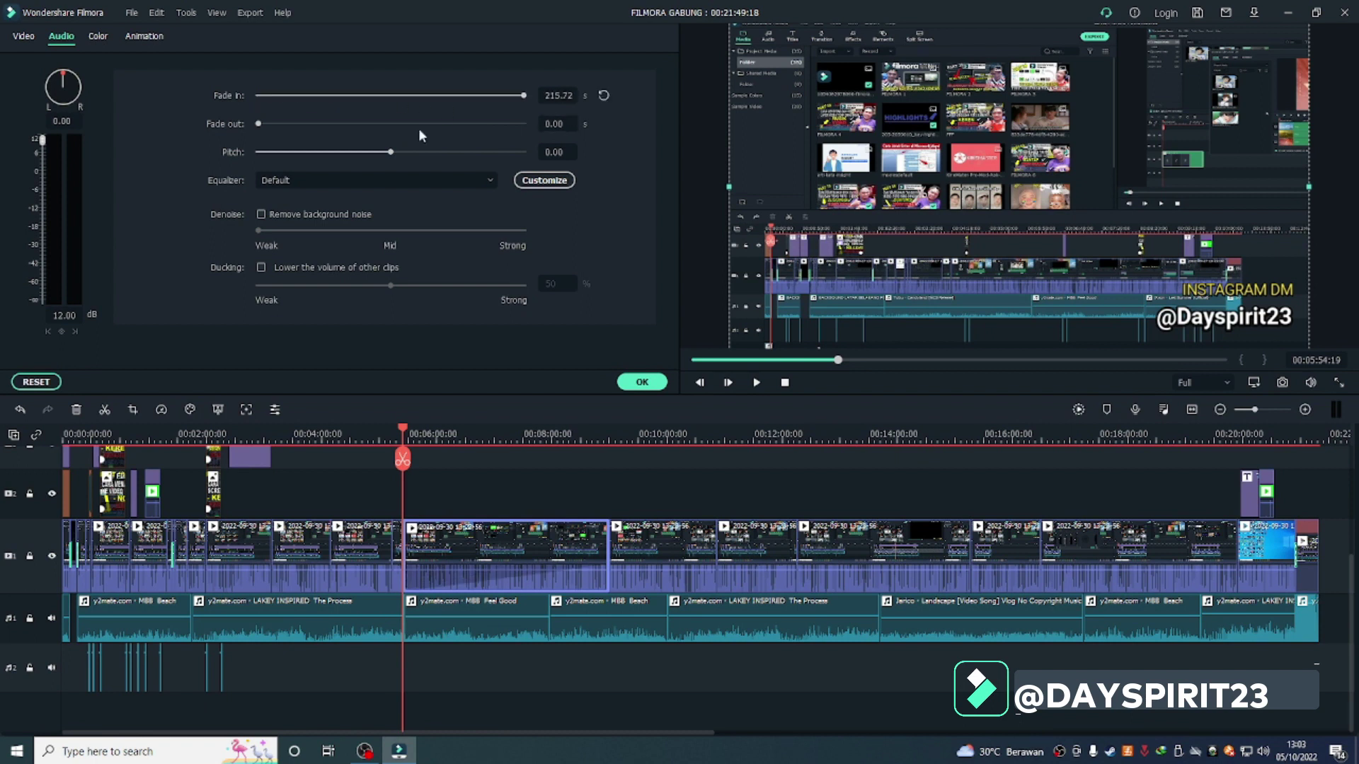
left_click_drag(266, 130, 484, 152)
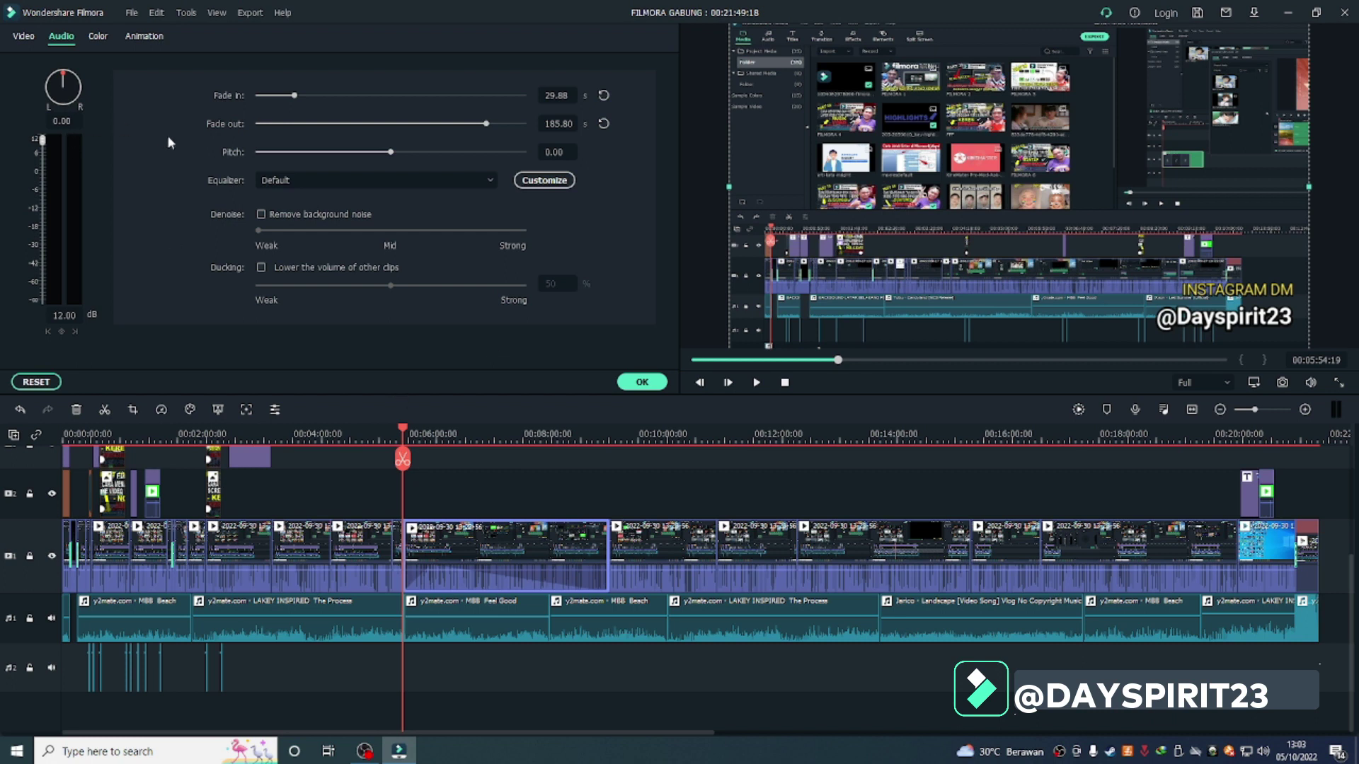
- Set the video clip's audio pitch to -1.00 and return its fade-in and fade-out to 0.00 s
mouse_move(401, 151)
left_mouse_down()
mouse_move(420, 151)
mouse_move(380, 163)
left_mouse_up()
left_click_drag(484, 123, 256, 130)
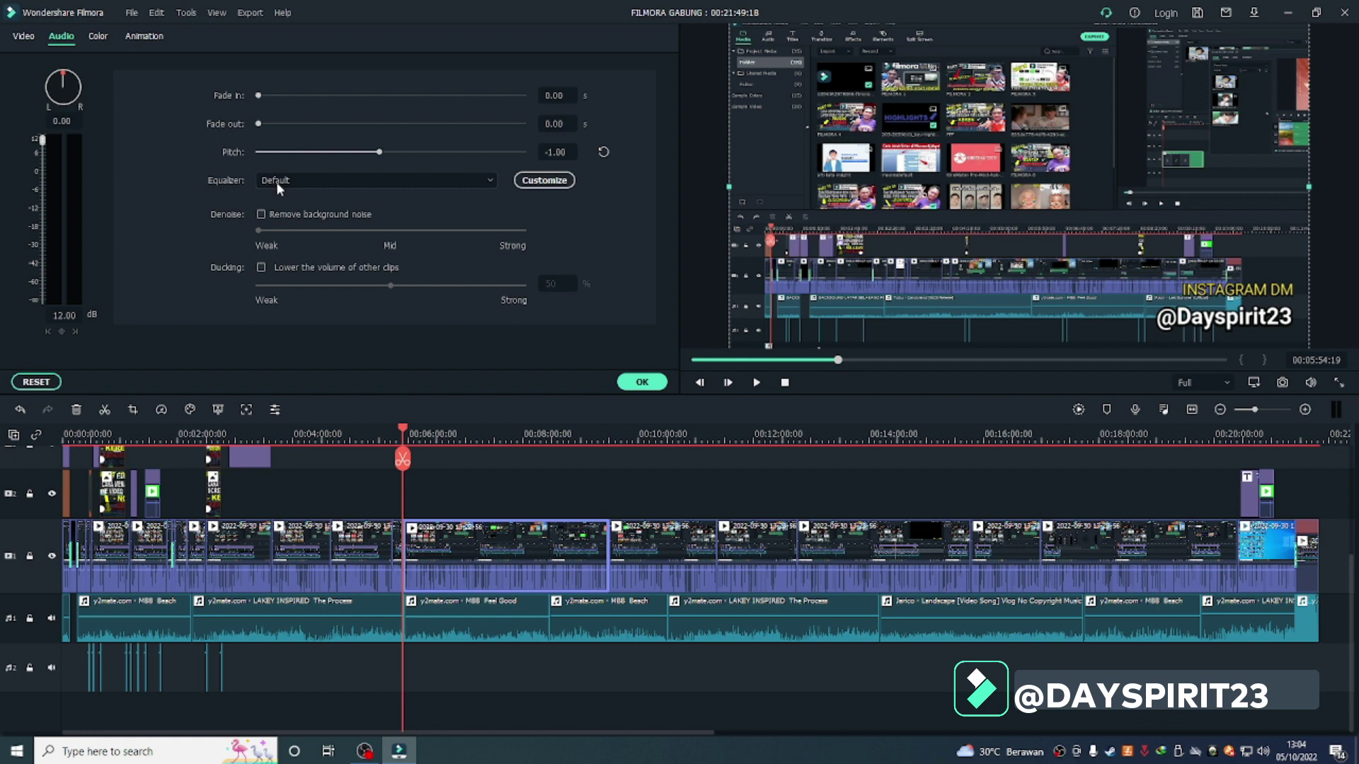
- Apply the Dance equalizer preset to the video clip's audio and play the clip from its start
left_click(276, 181)
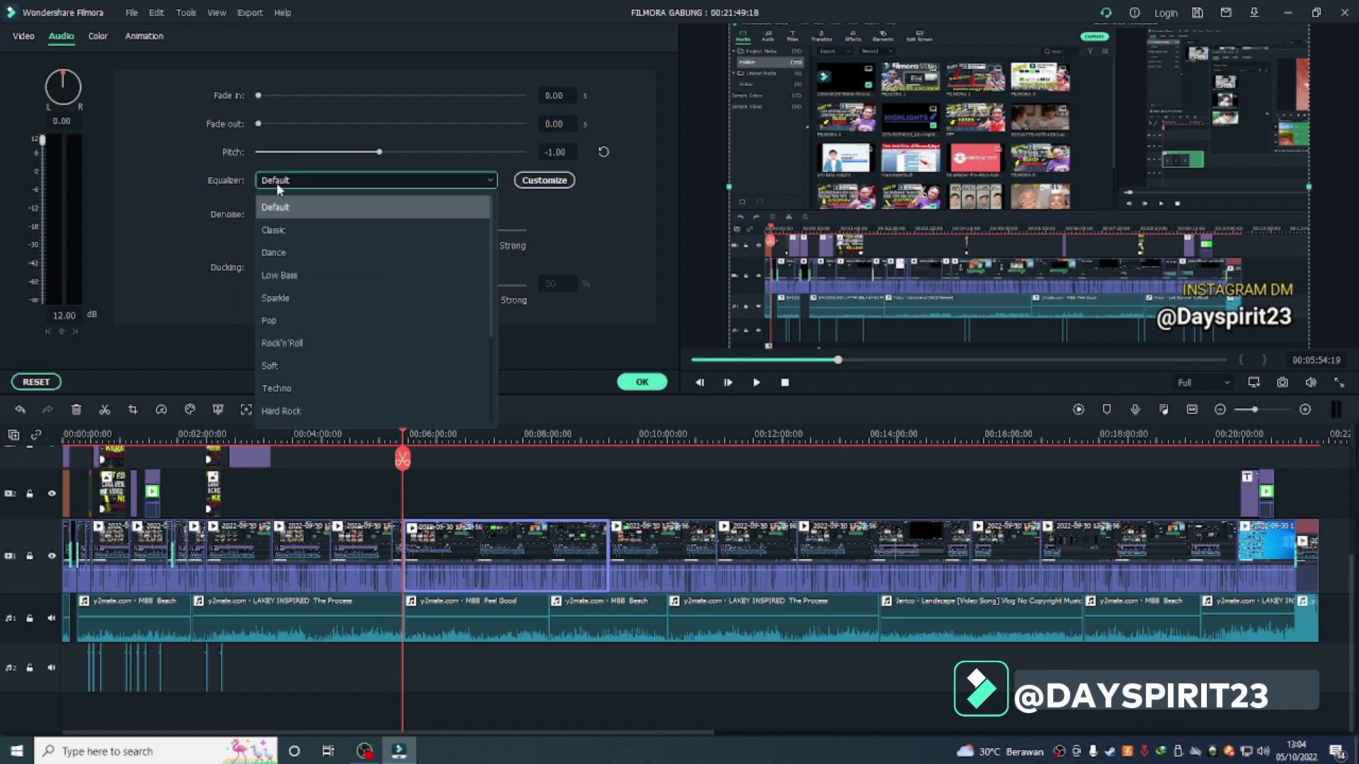
scroll(297, 262, "down", 2)
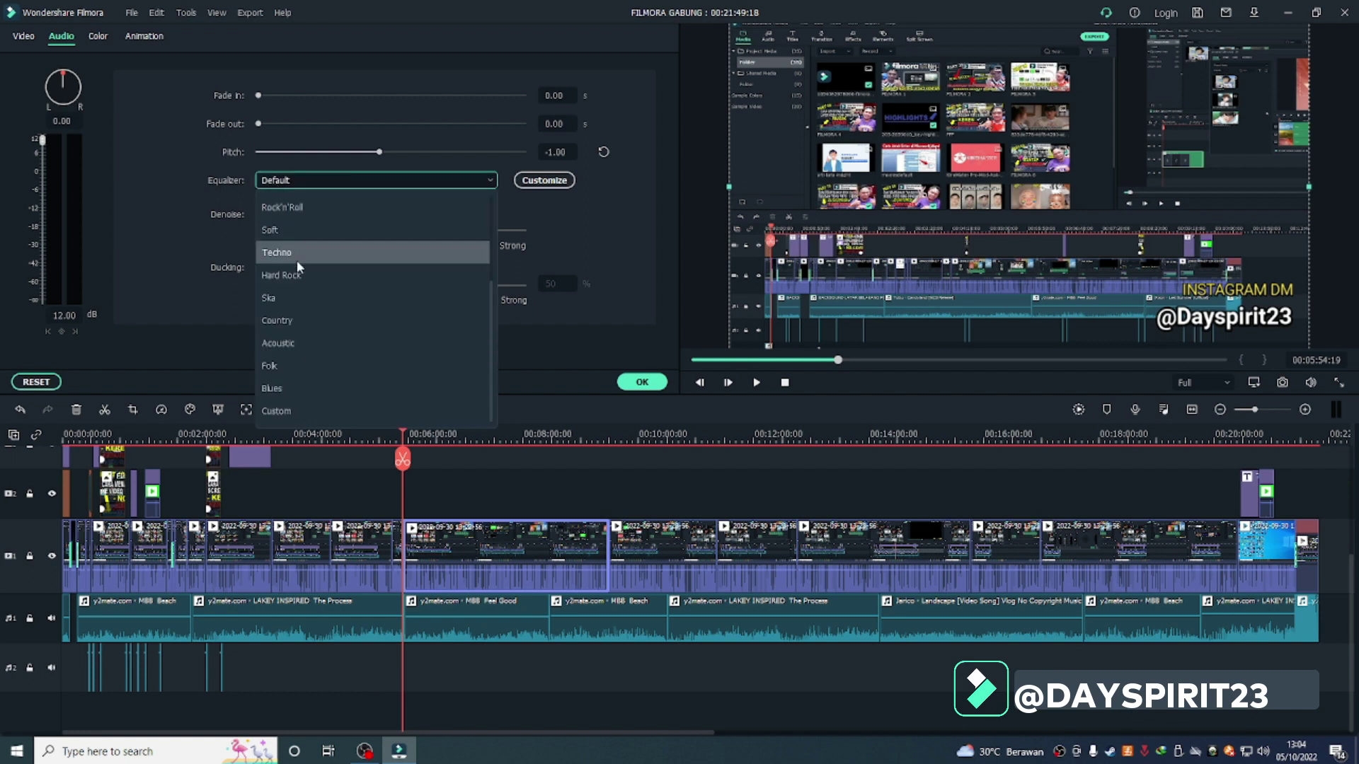
scroll(298, 265, "up", 2)
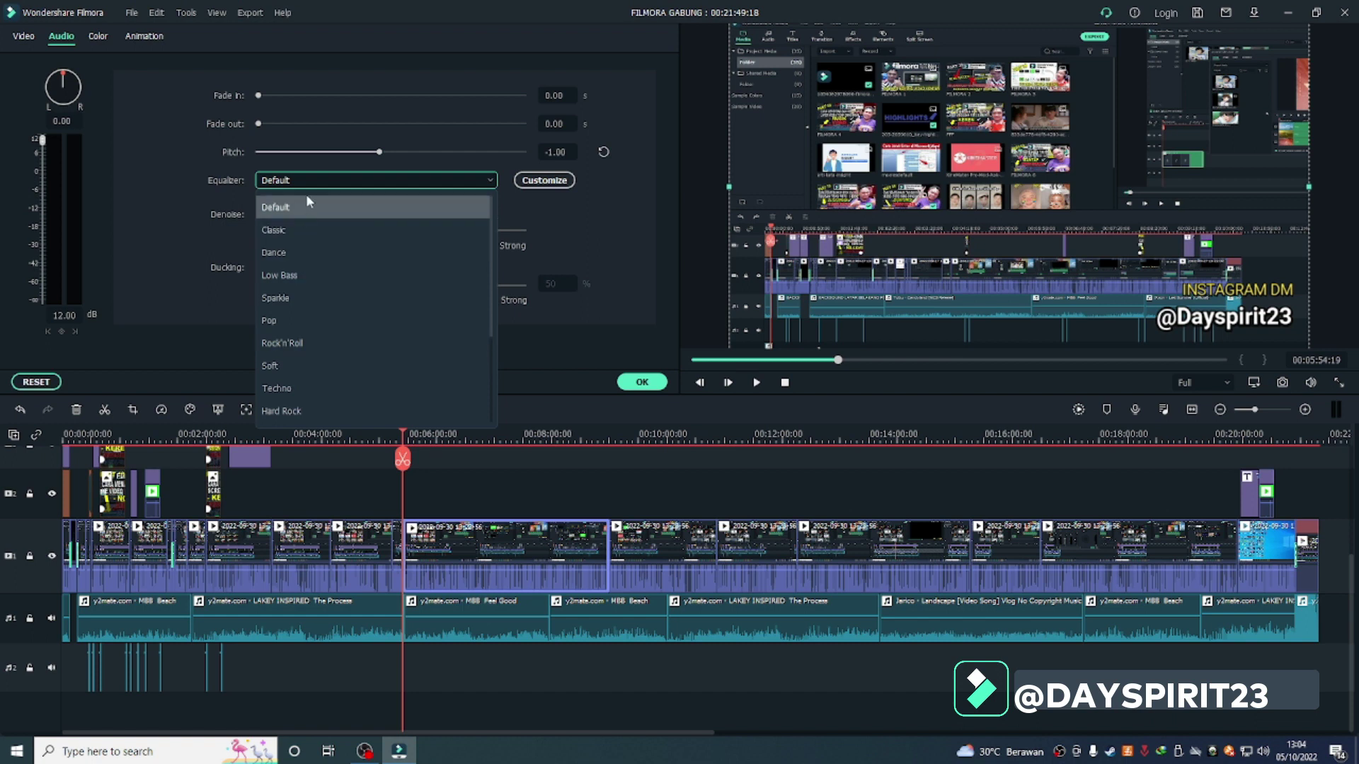
left_click(294, 257)
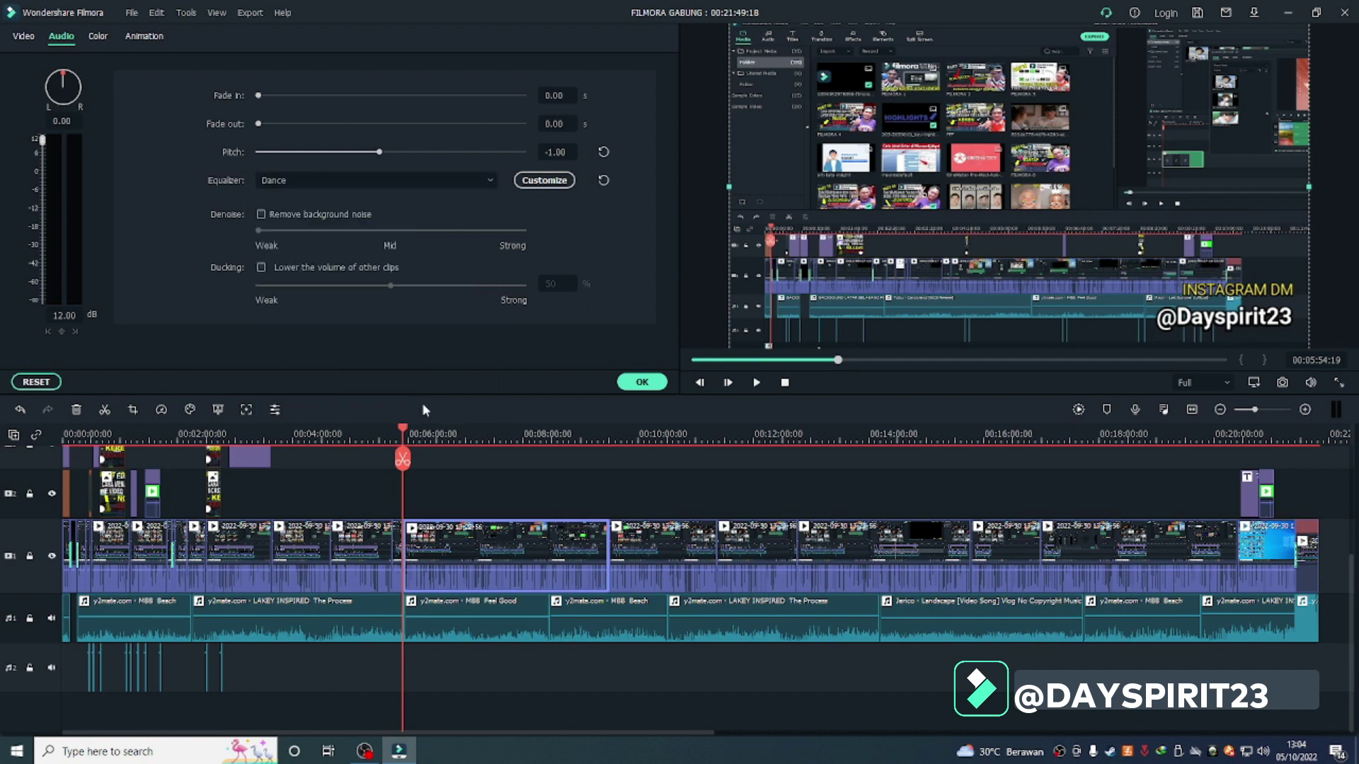
left_click(401, 431)
key("space")
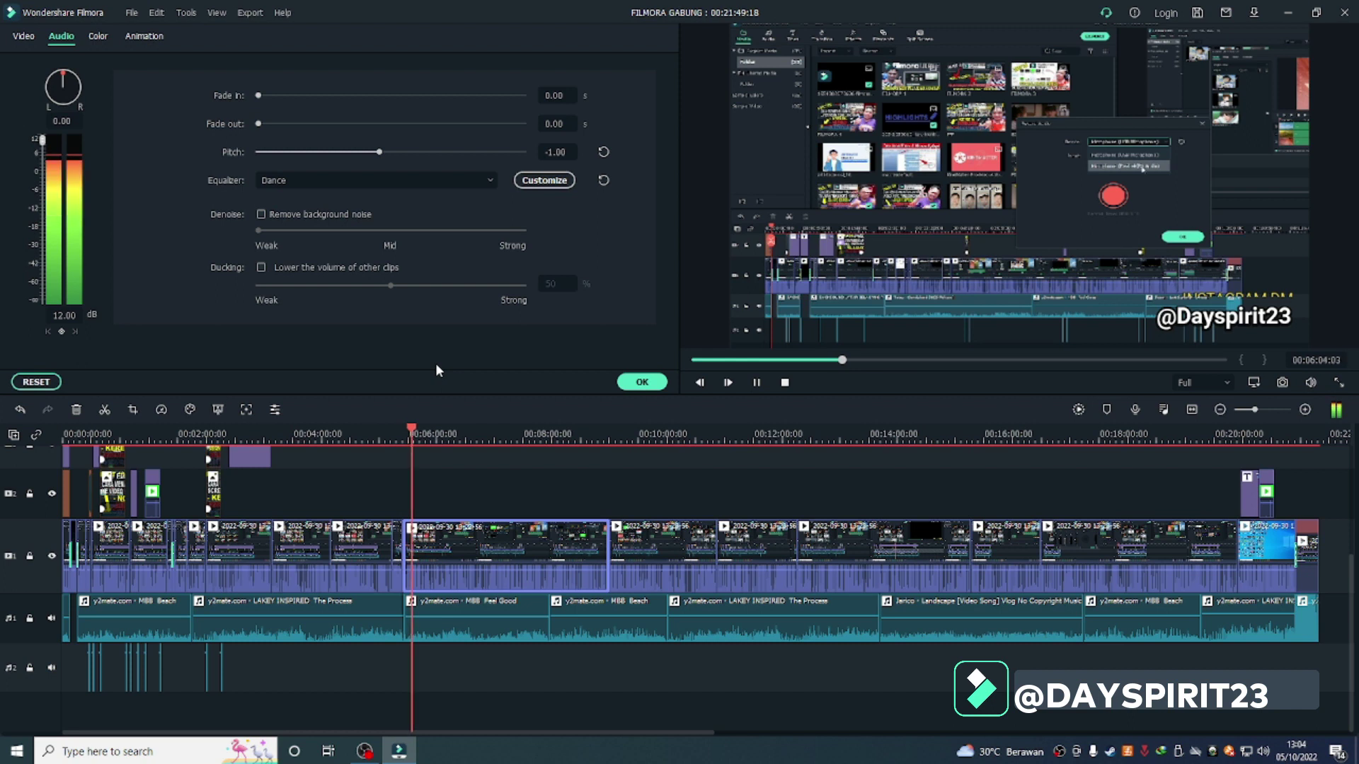
key("space")
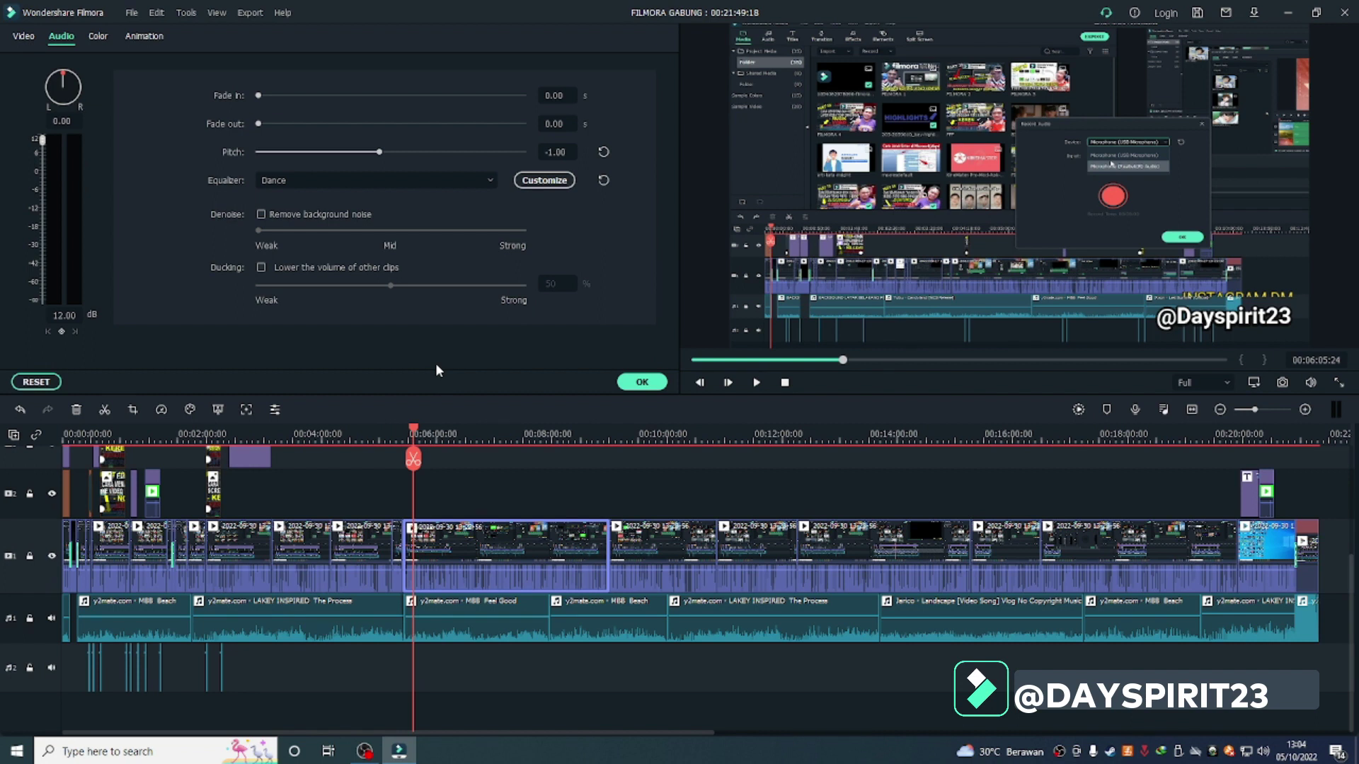
- Change the video clip's equalizer preset to Hard Rock and play the clip from its start to hear it
left_click(477, 181)
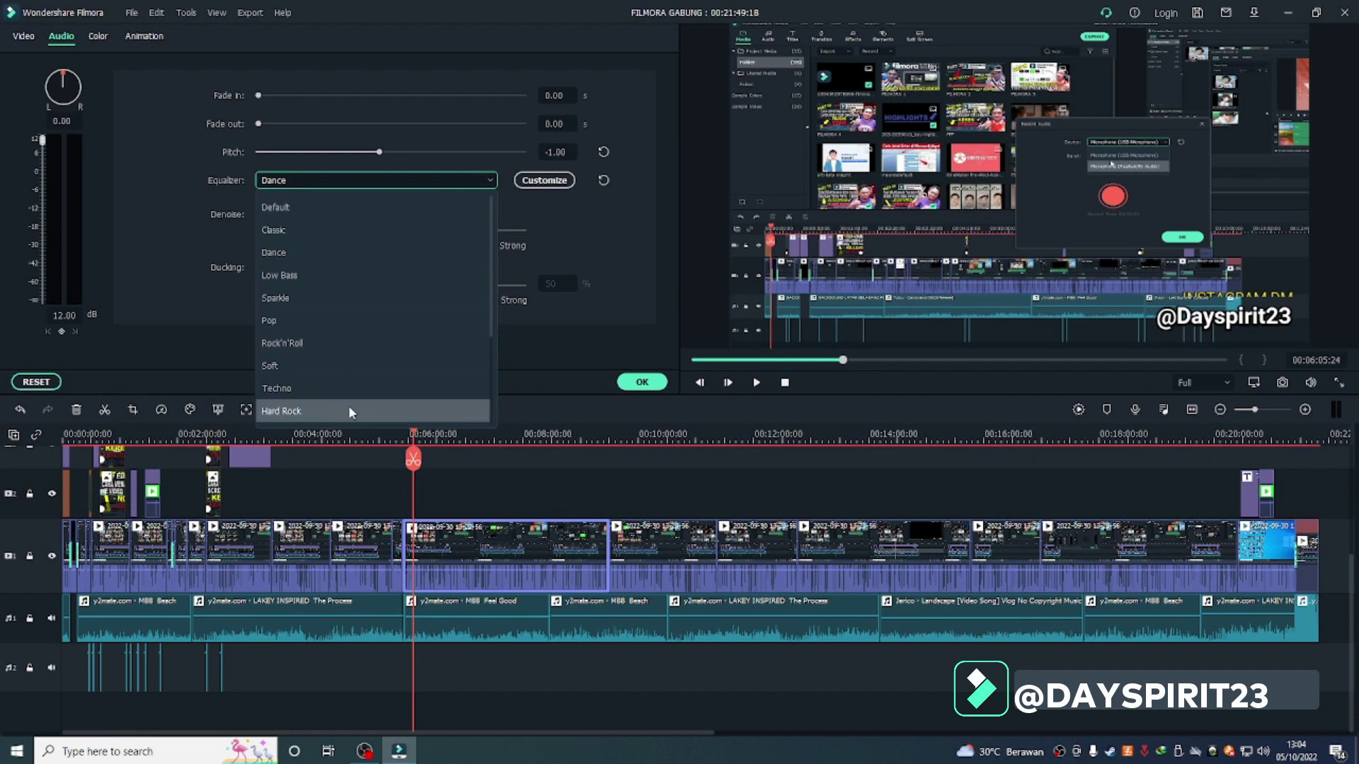
left_click(350, 411)
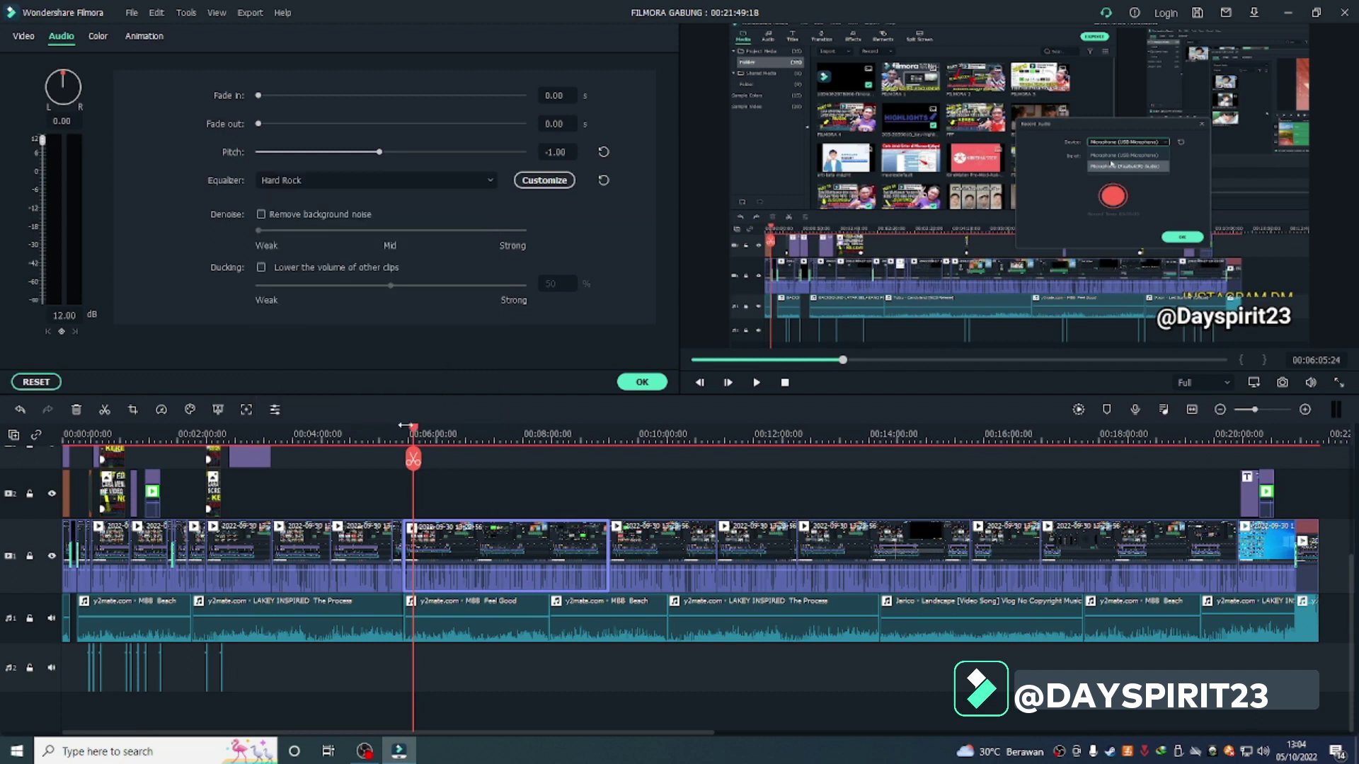
left_click_drag(413, 432, 398, 438)
key("space")
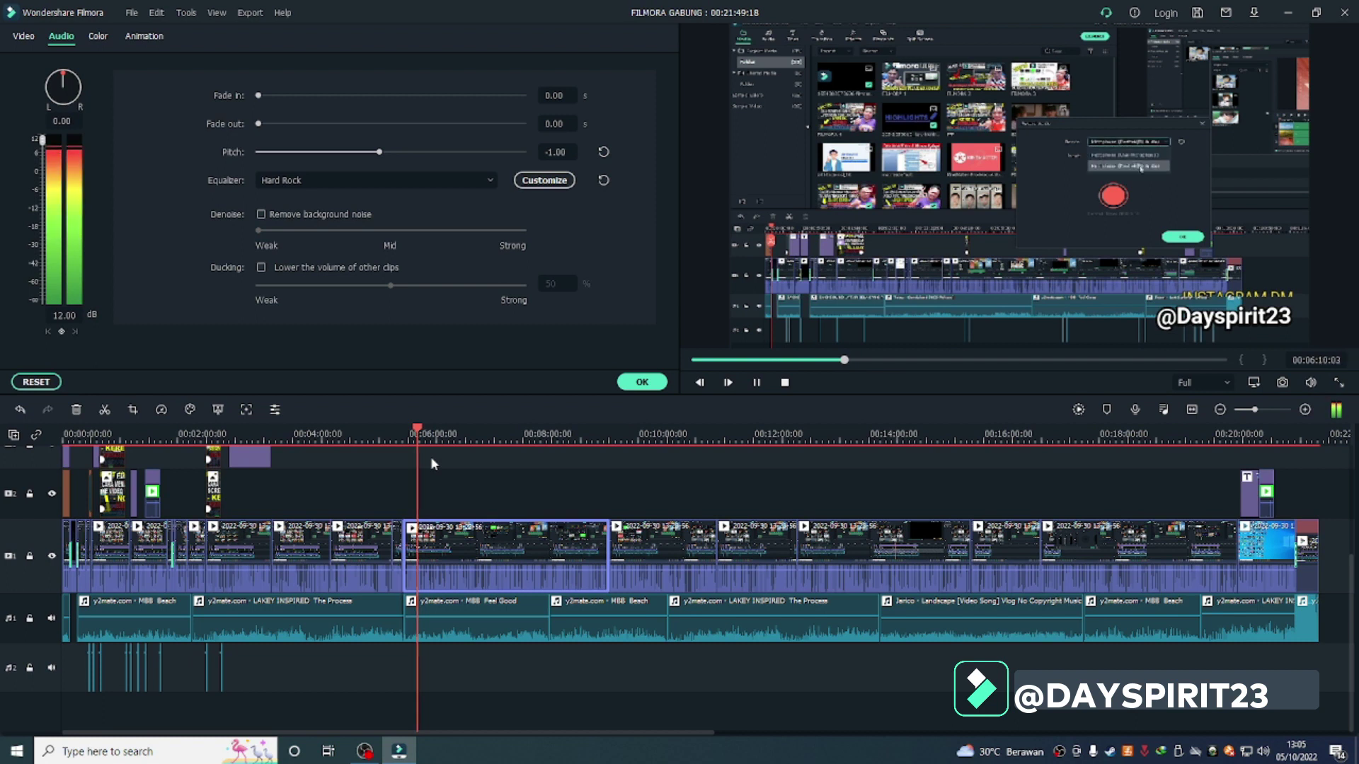
key("space")
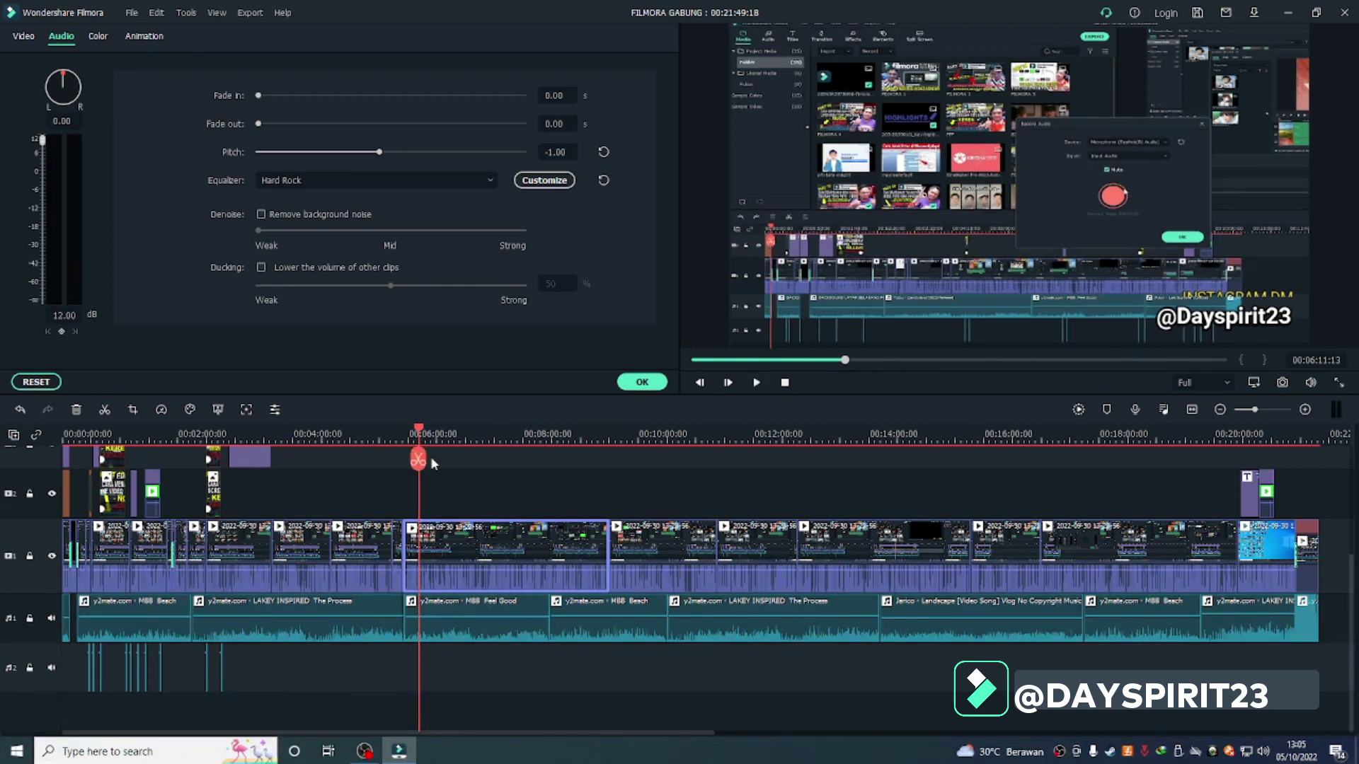
left_click(411, 186)
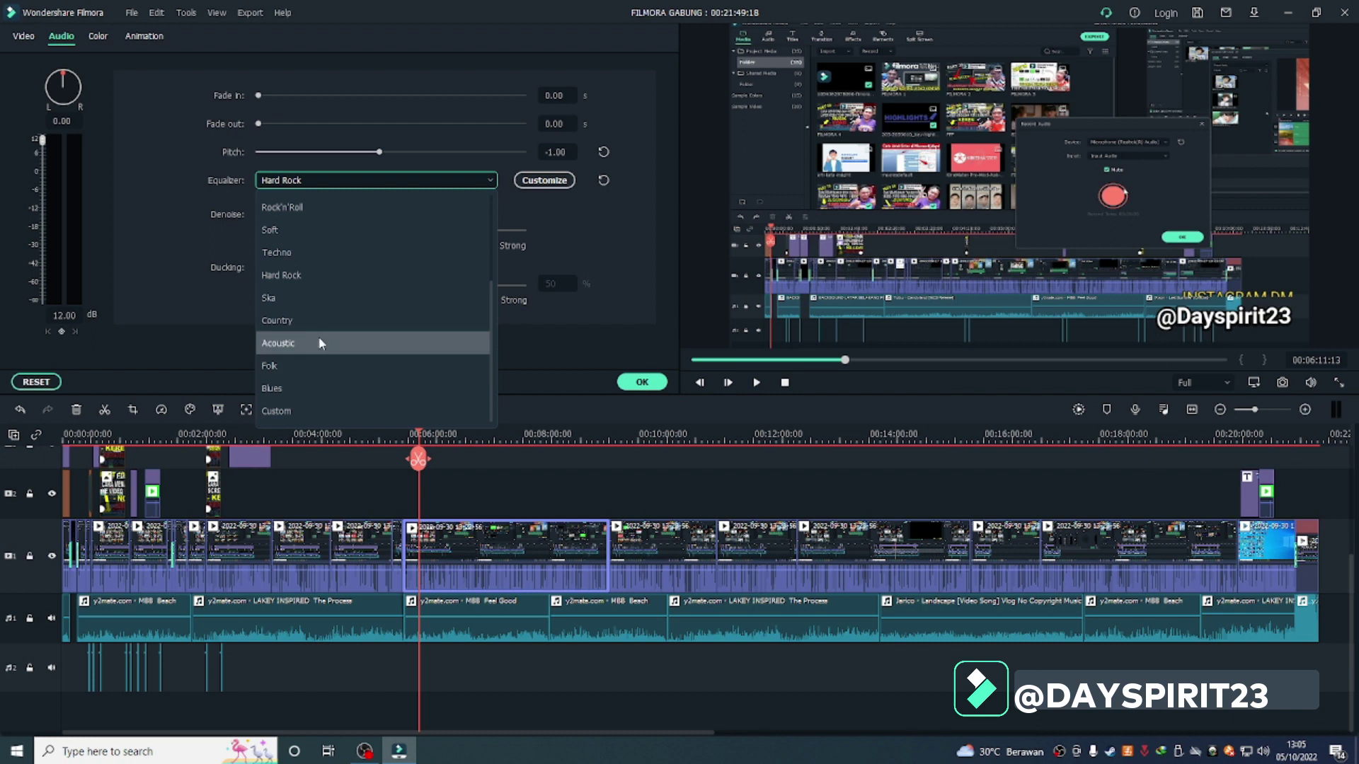
left_click(480, 541)
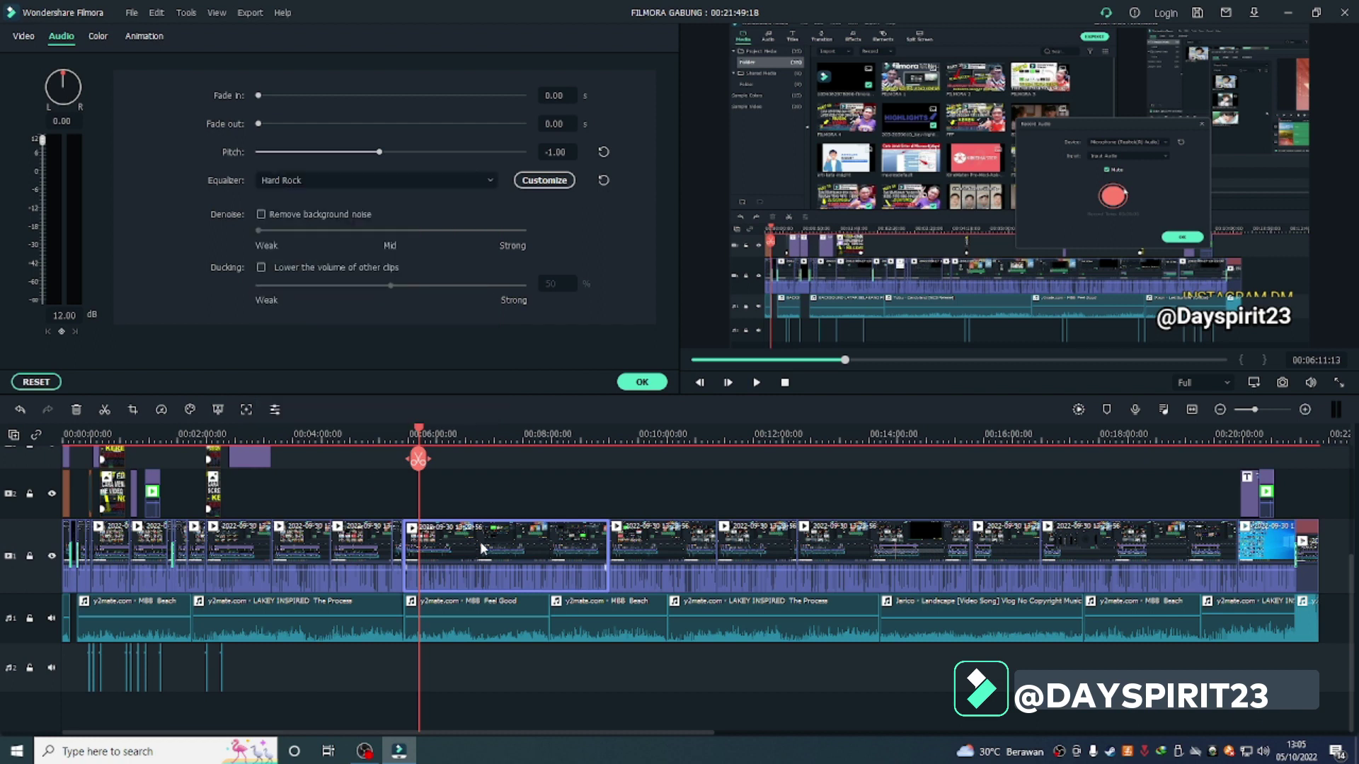
left_click(454, 605)
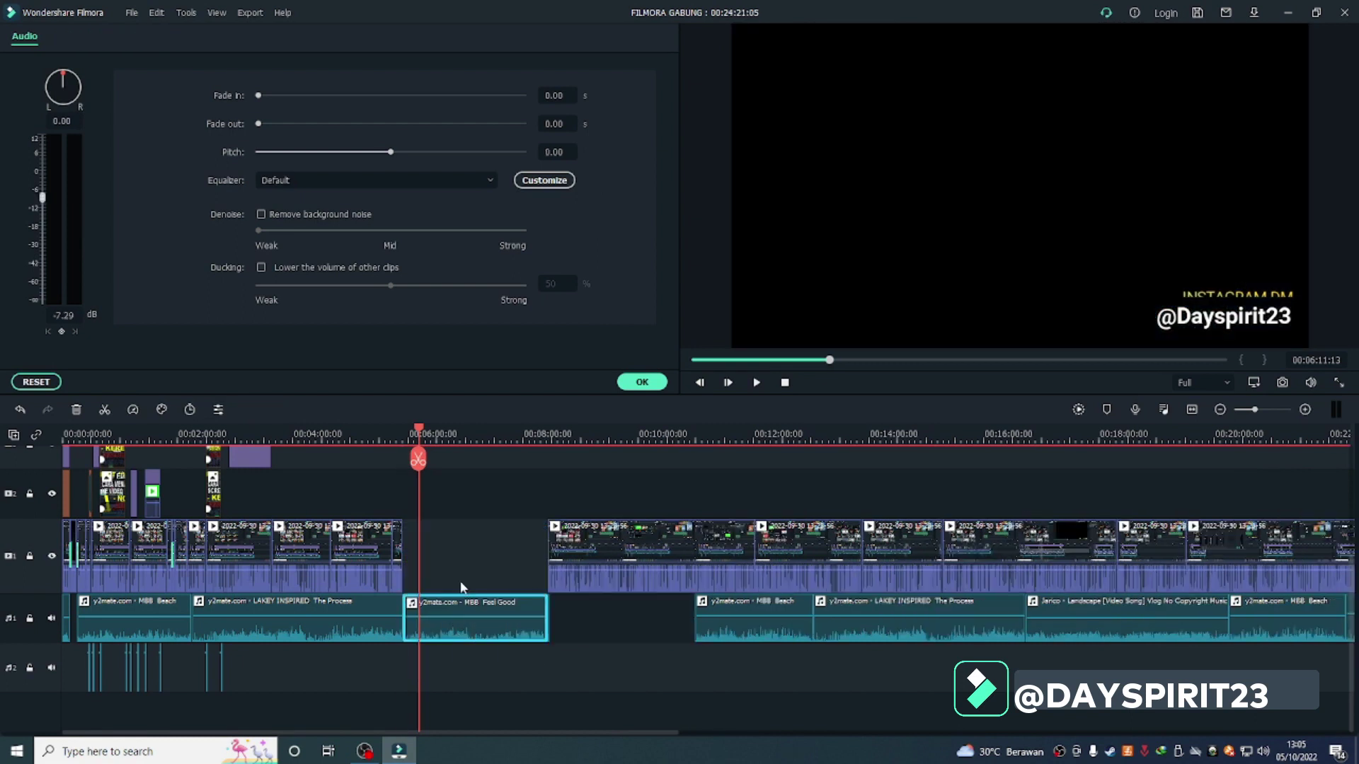
left_click(476, 642)
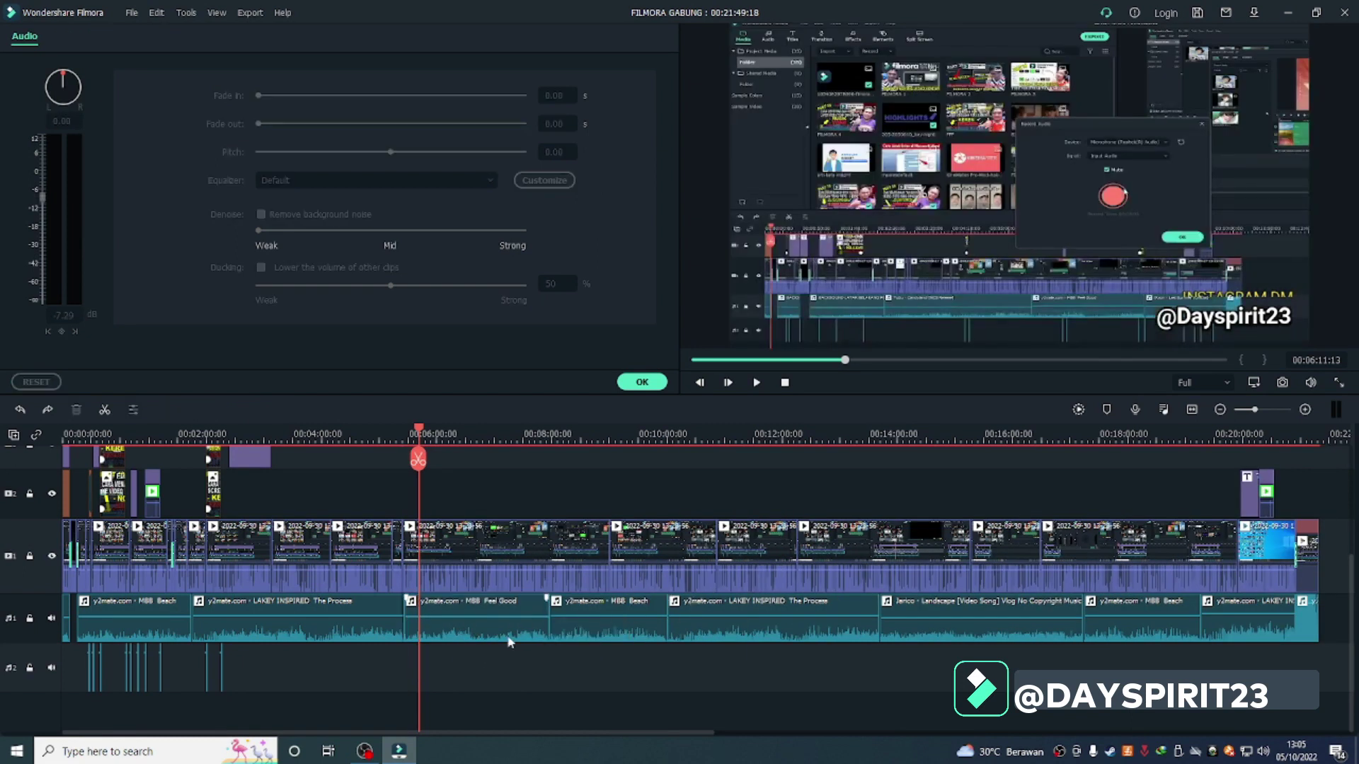
- Apply the Pop equalizer preset to the MBB Feel Good music clip and play it from the clip's start
left_click(486, 629)
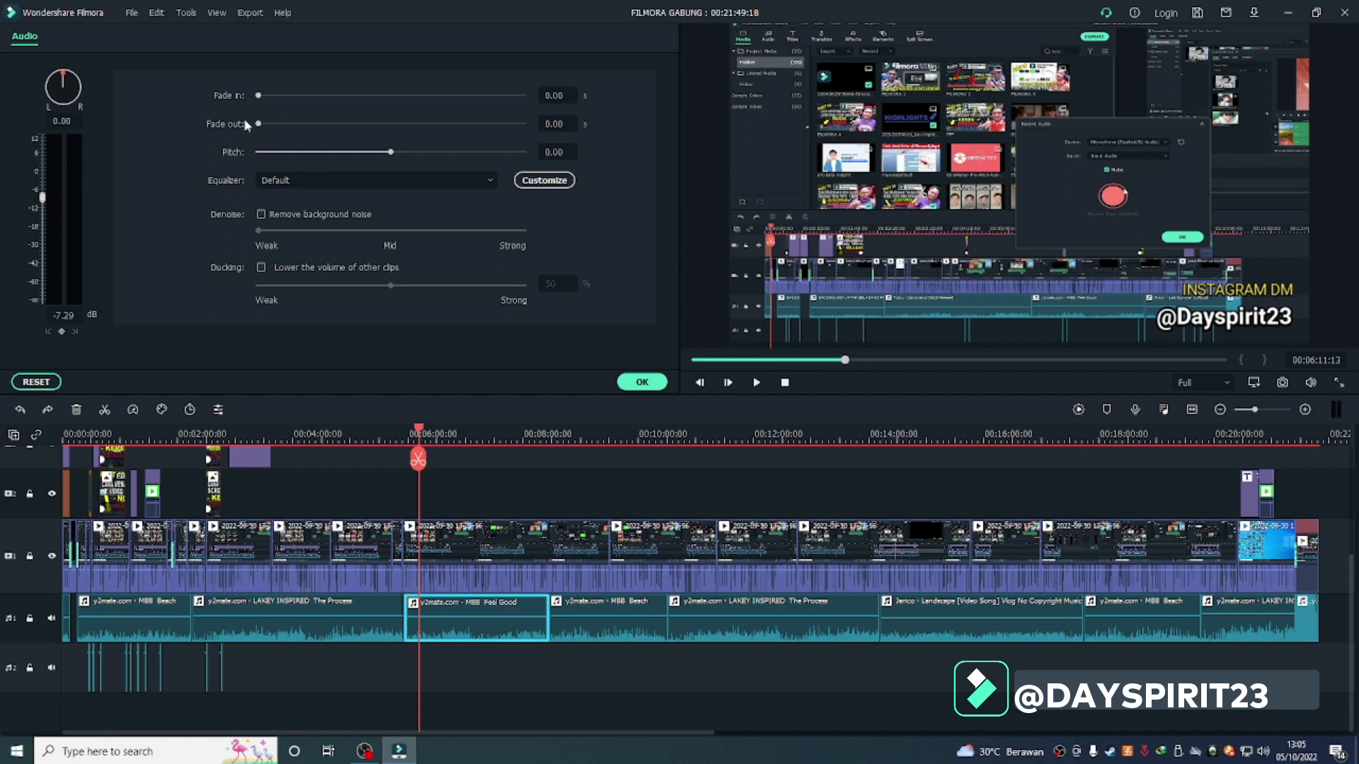
left_click(299, 179)
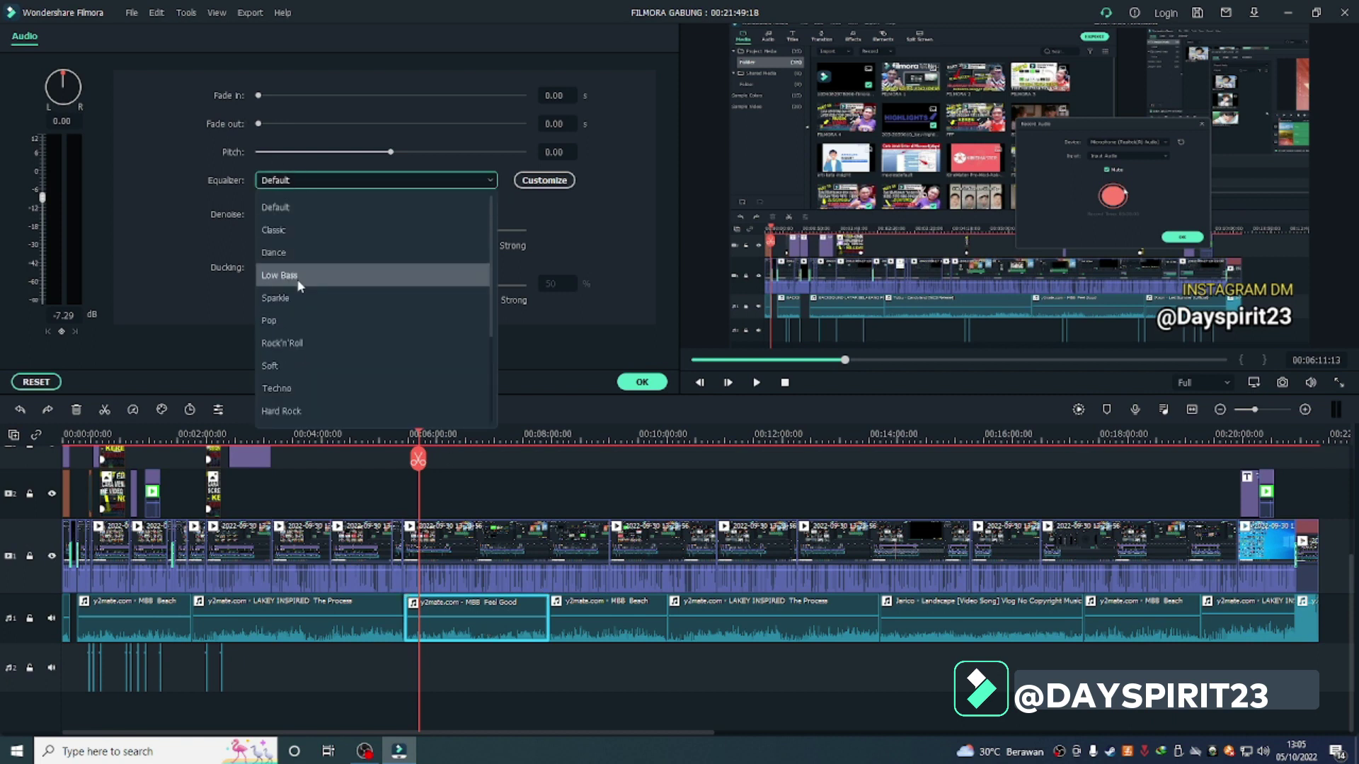
left_click(283, 320)
left_click_drag(418, 456, 402, 456)
key("space")
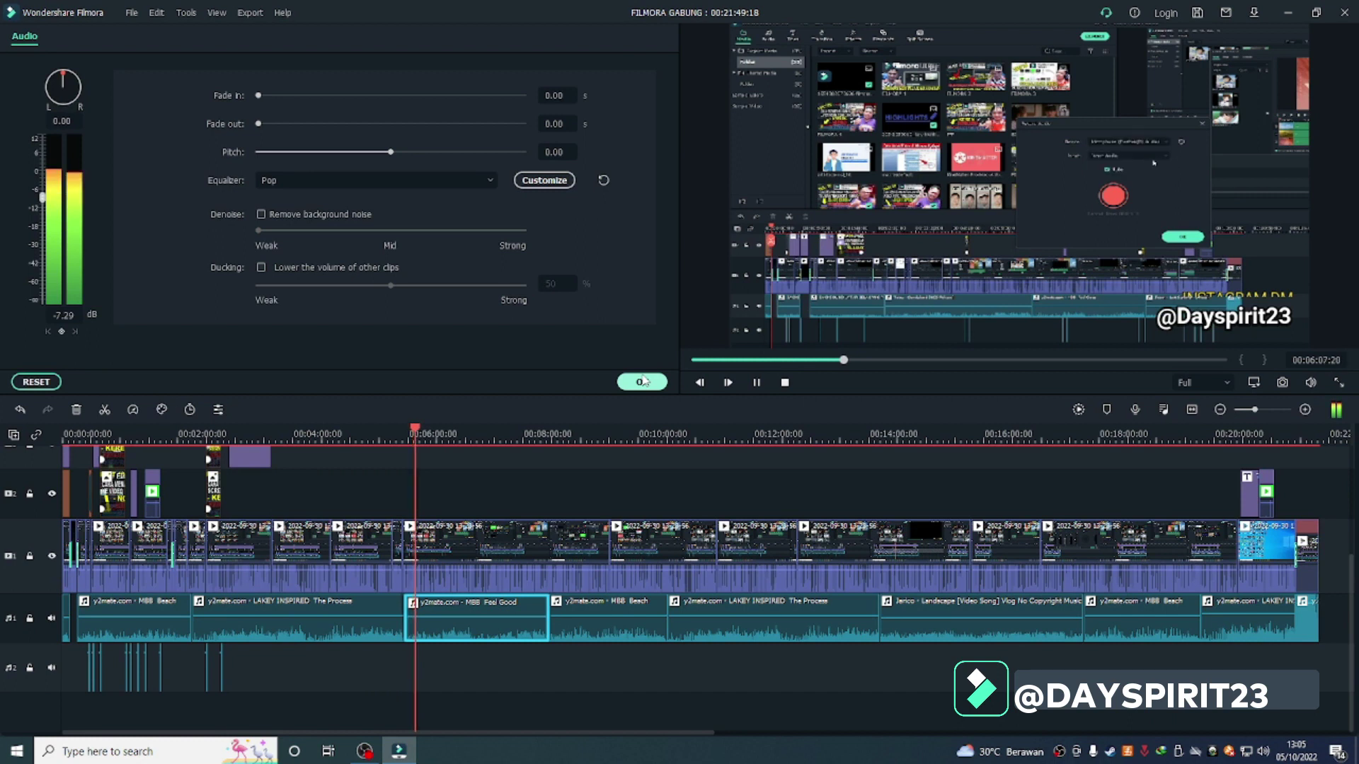
key("space")
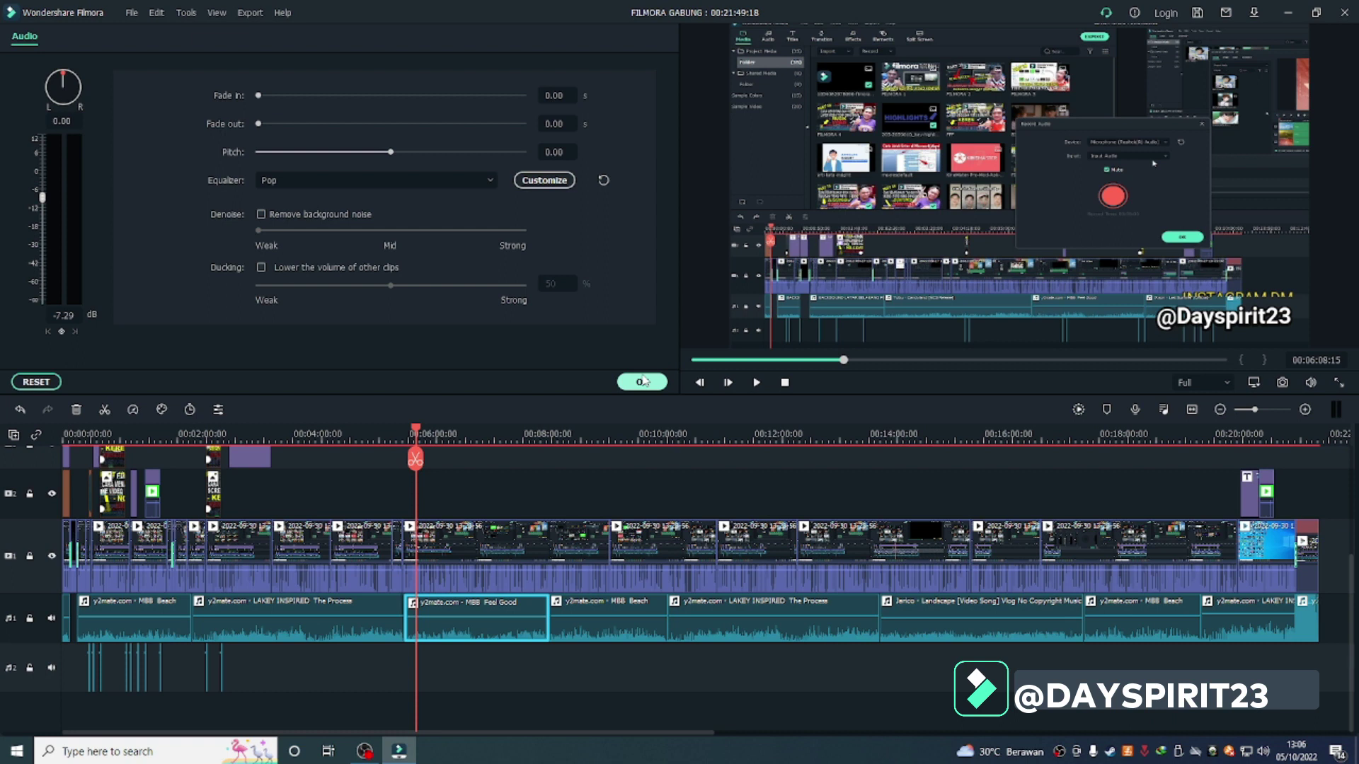
left_click(448, 177)
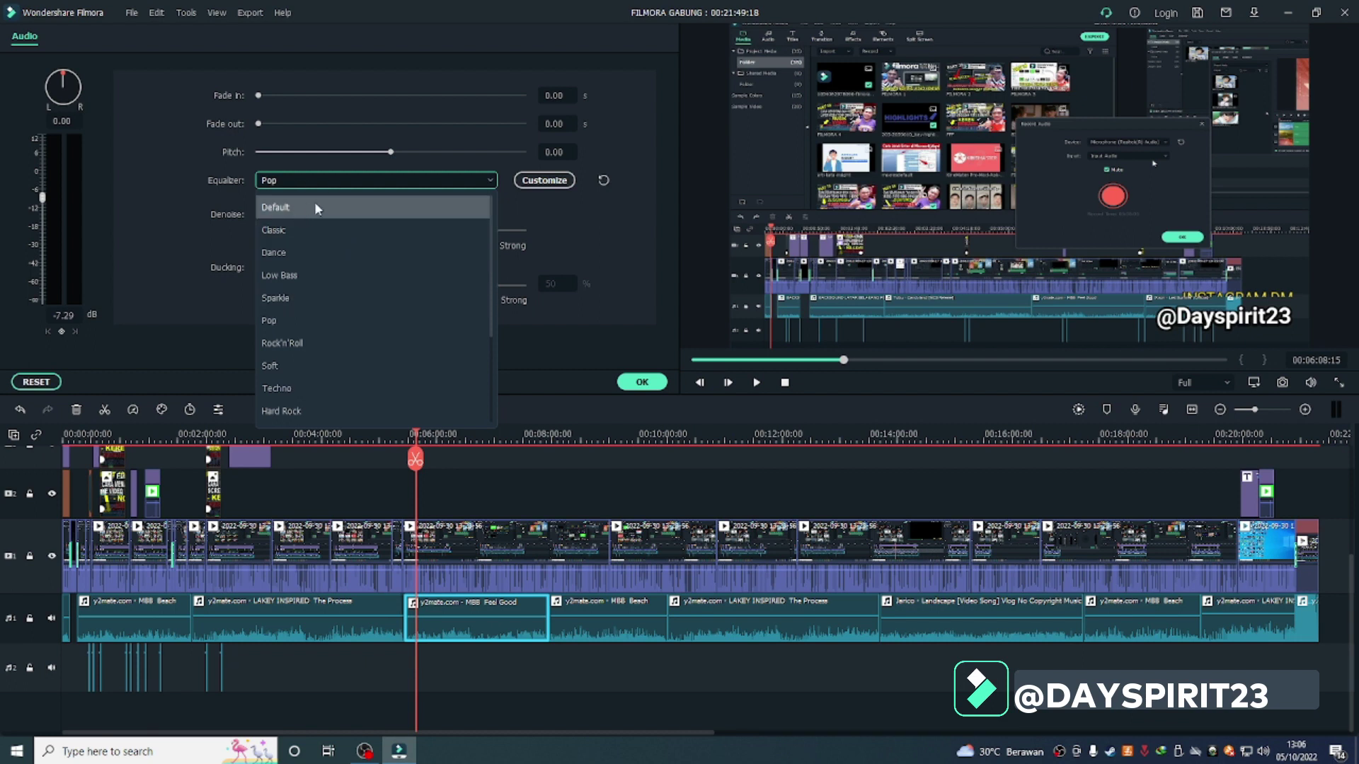
left_click(559, 180)
left_click(545, 184)
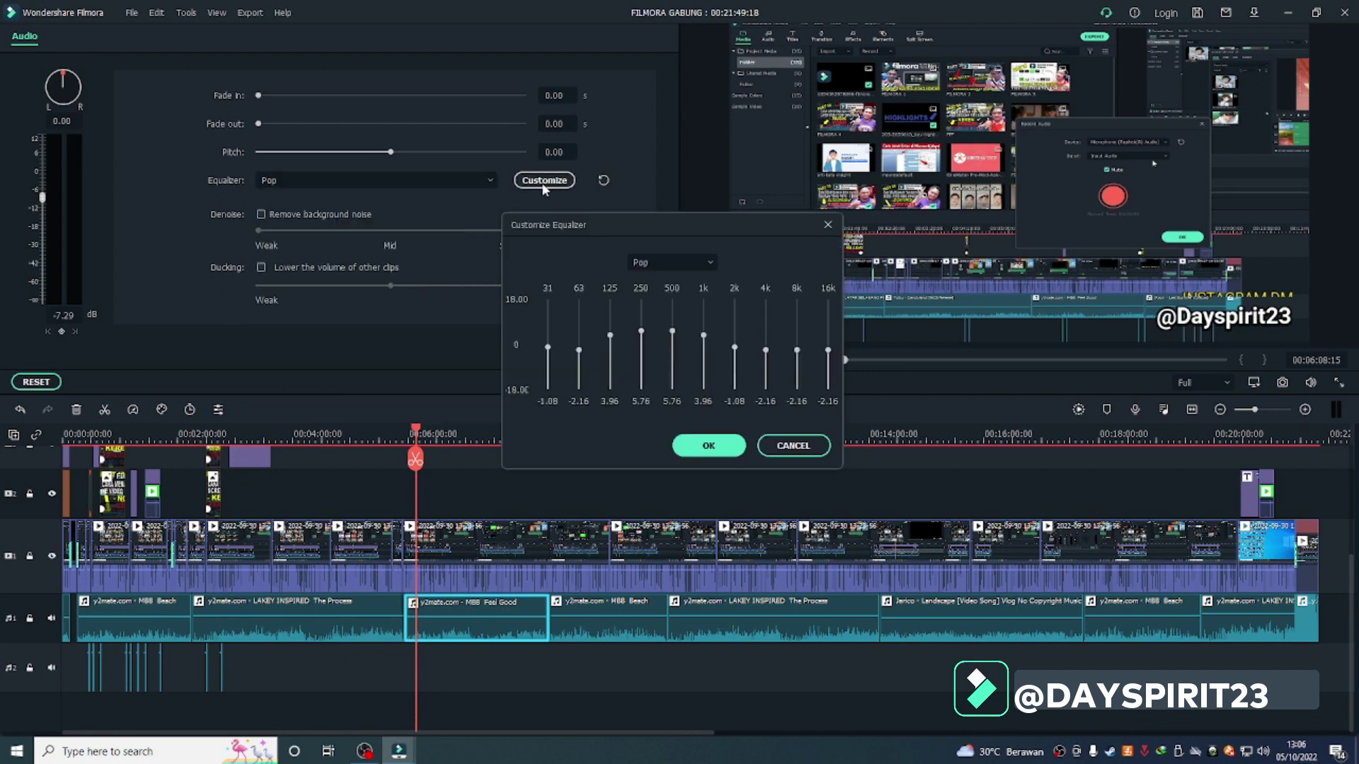
left_click(827, 225)
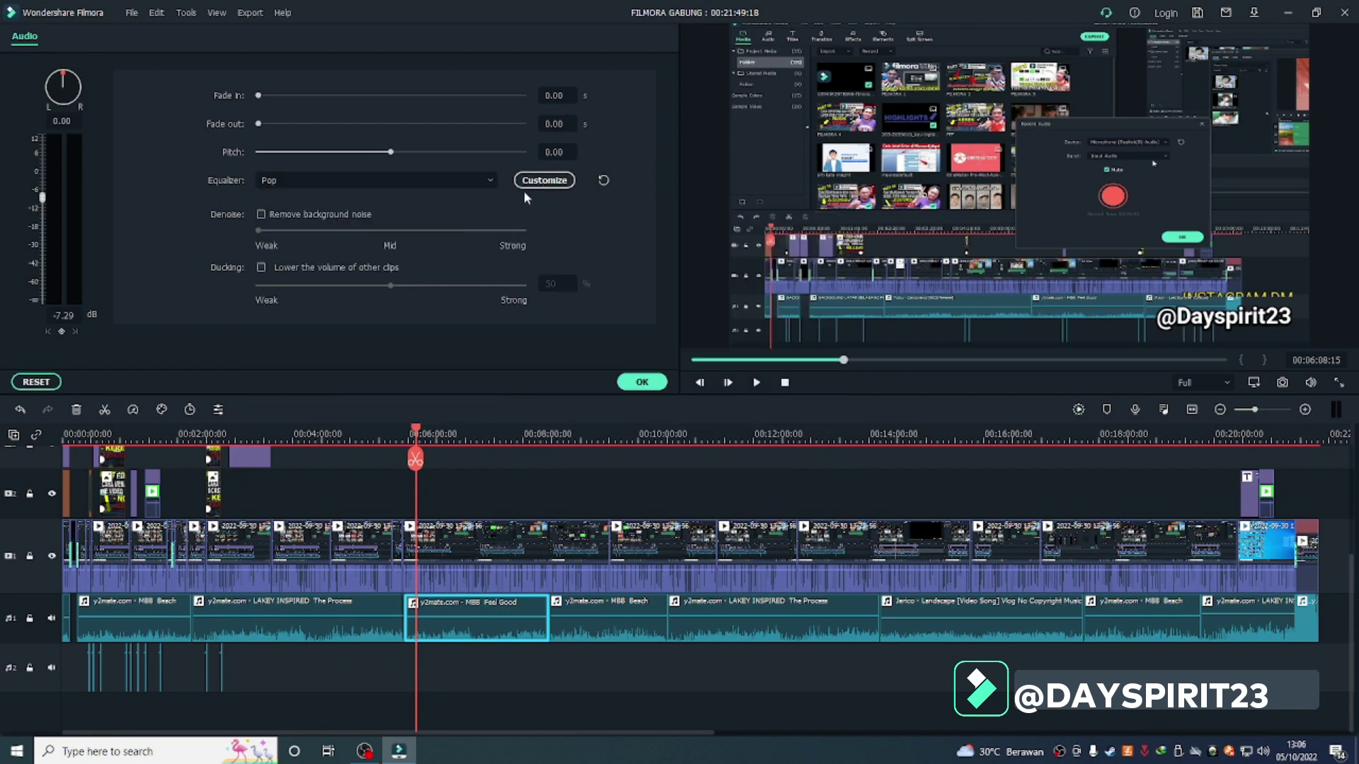
- Customize the music clip's equalizer from the Soft preset, raise the 250 Hz band to about 3.3, and play from the clip's start
left_click(544, 181)
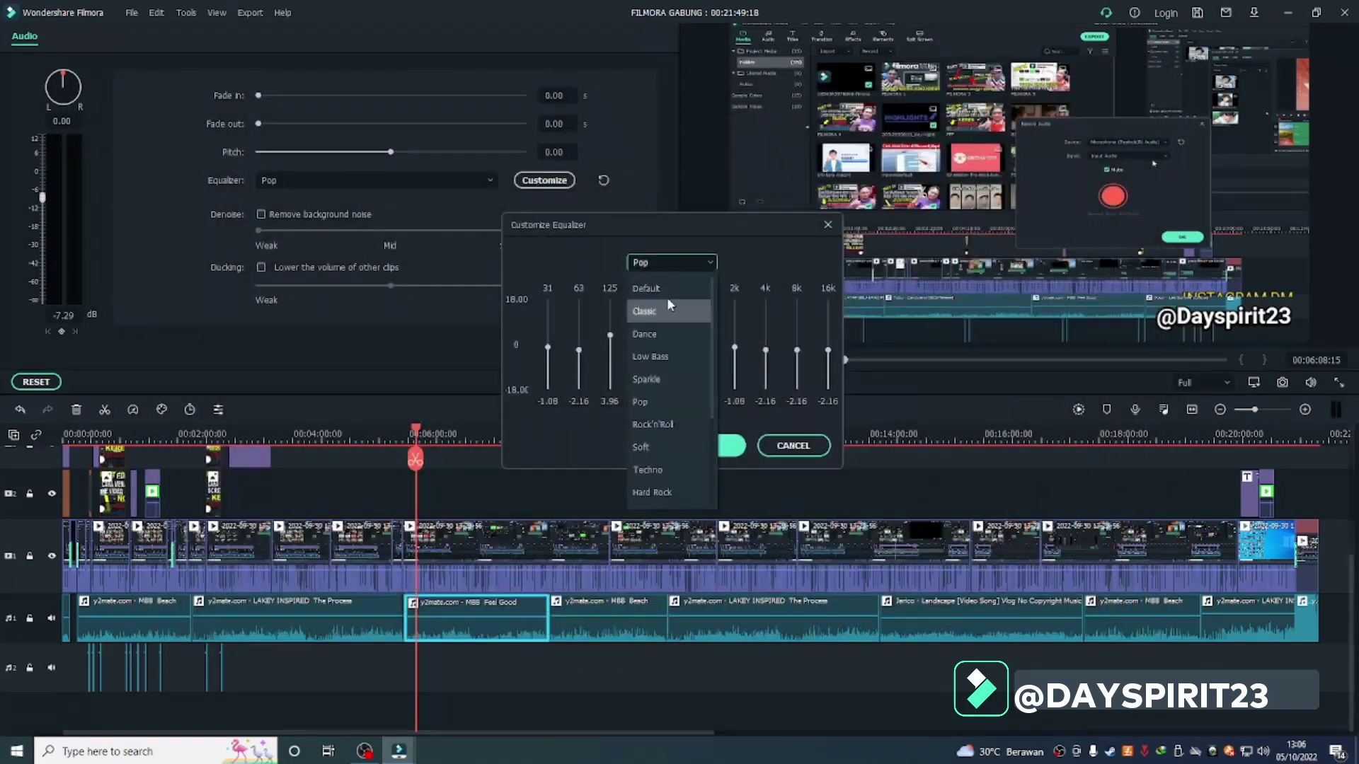
left_click(711, 267)
left_click(710, 266)
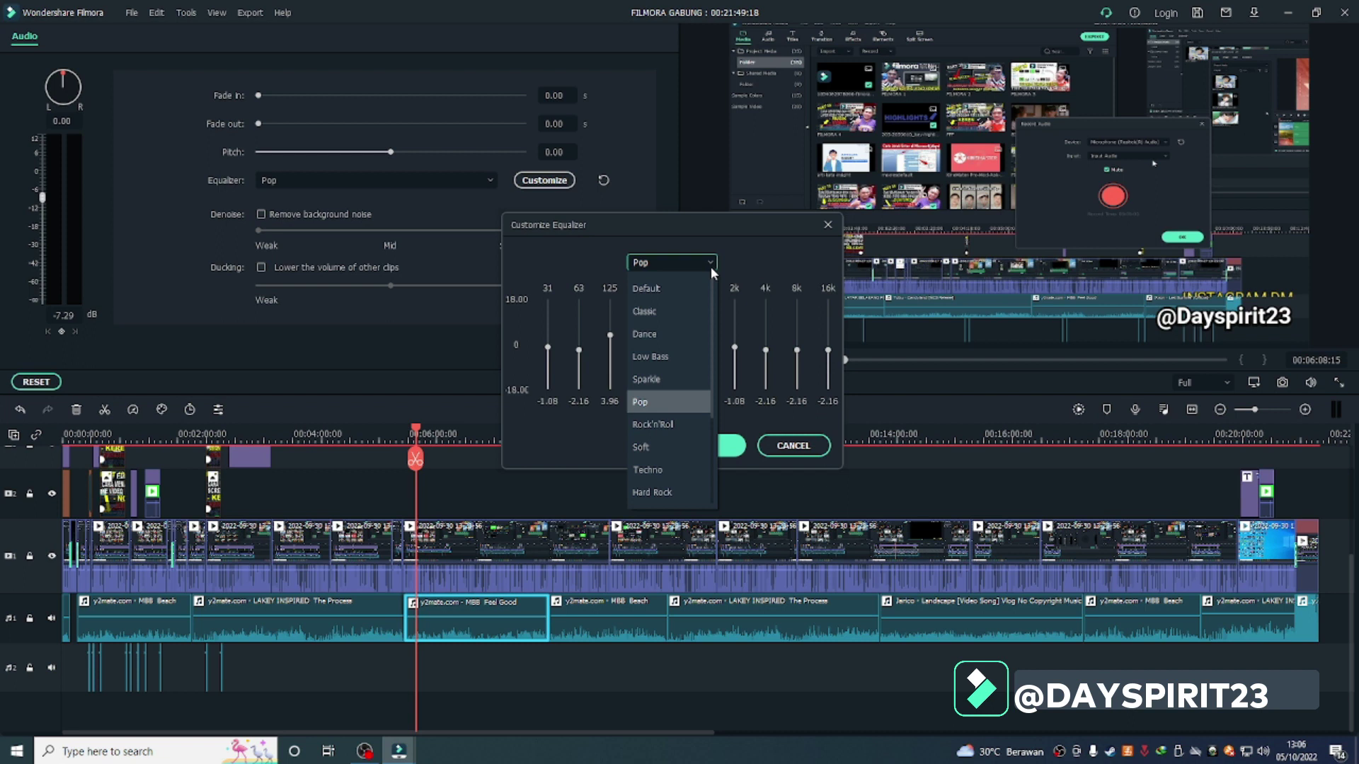
scroll(668, 449, "down", 1)
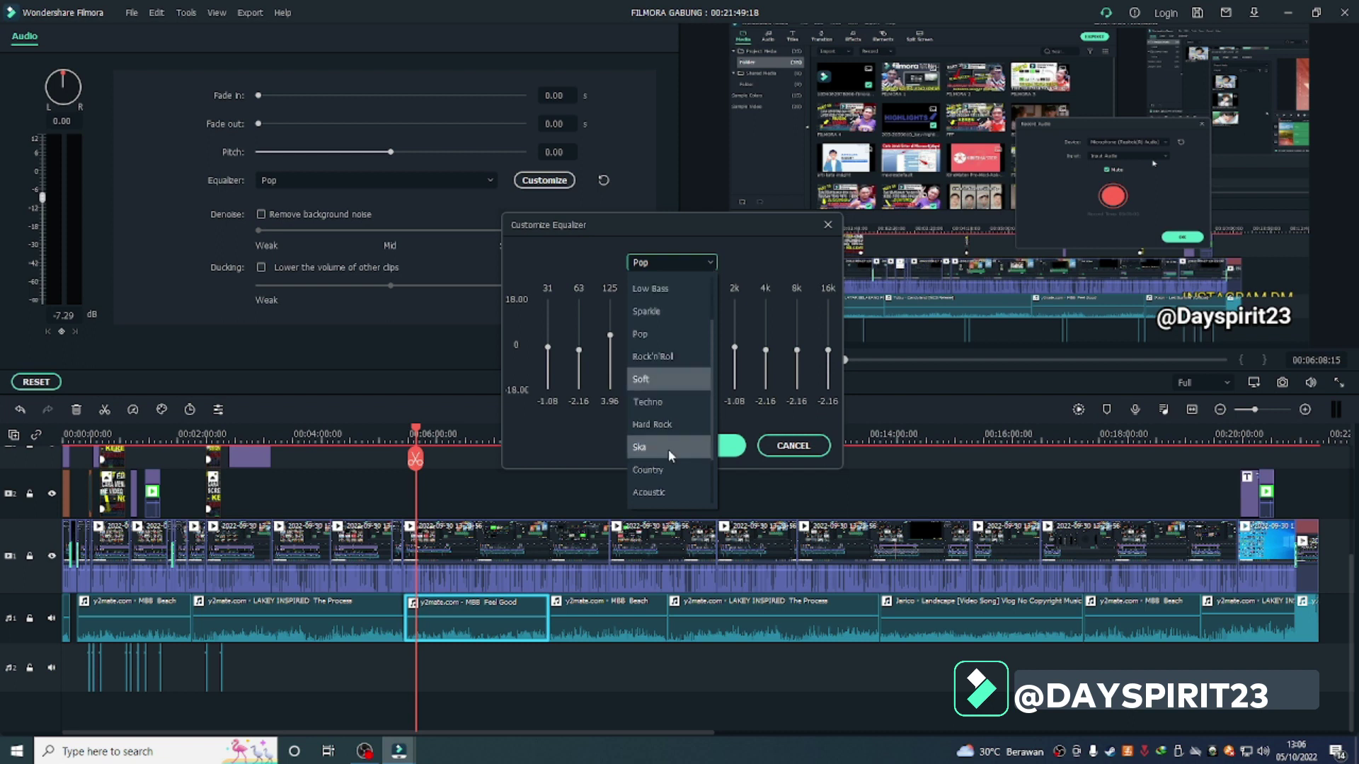
left_click(665, 381)
left_click_drag(641, 360, 641, 335)
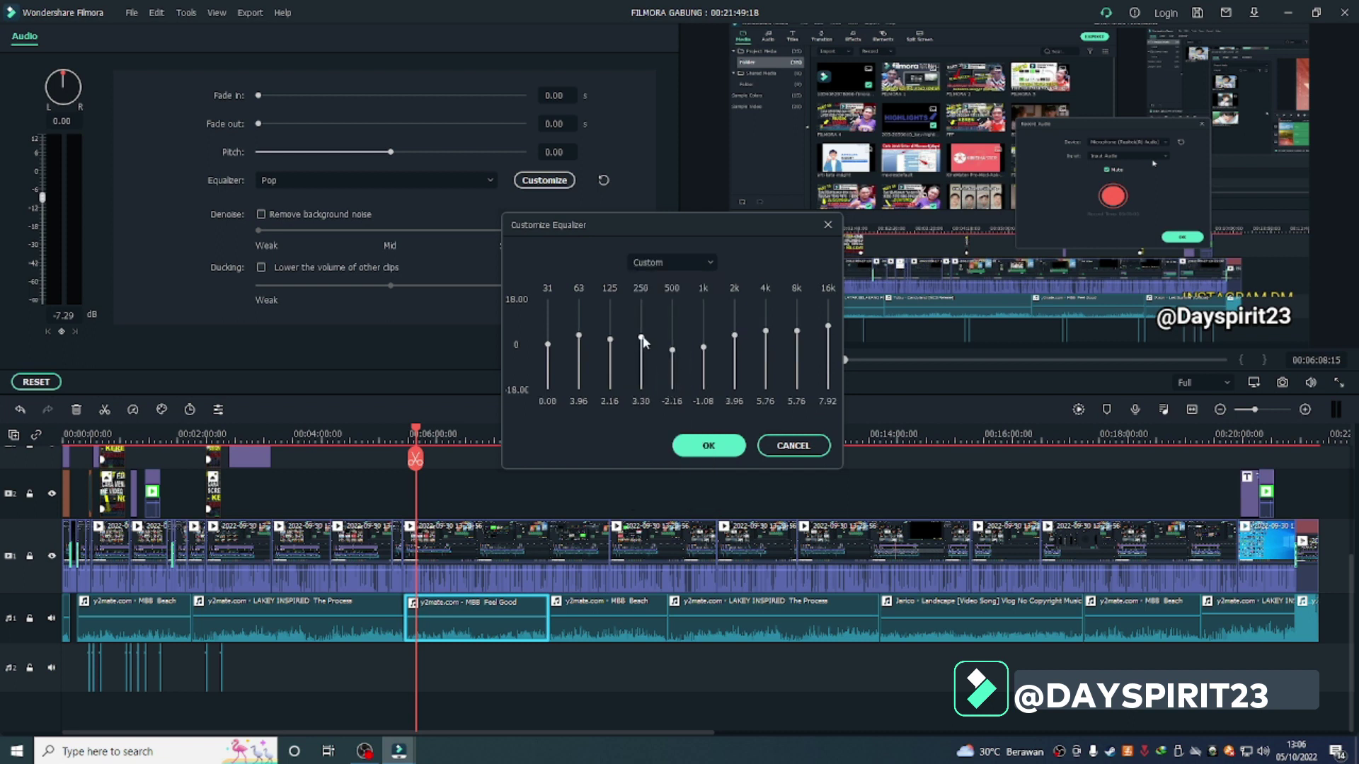
left_click(690, 446)
left_click_drag(416, 433, 400, 446)
key("space")
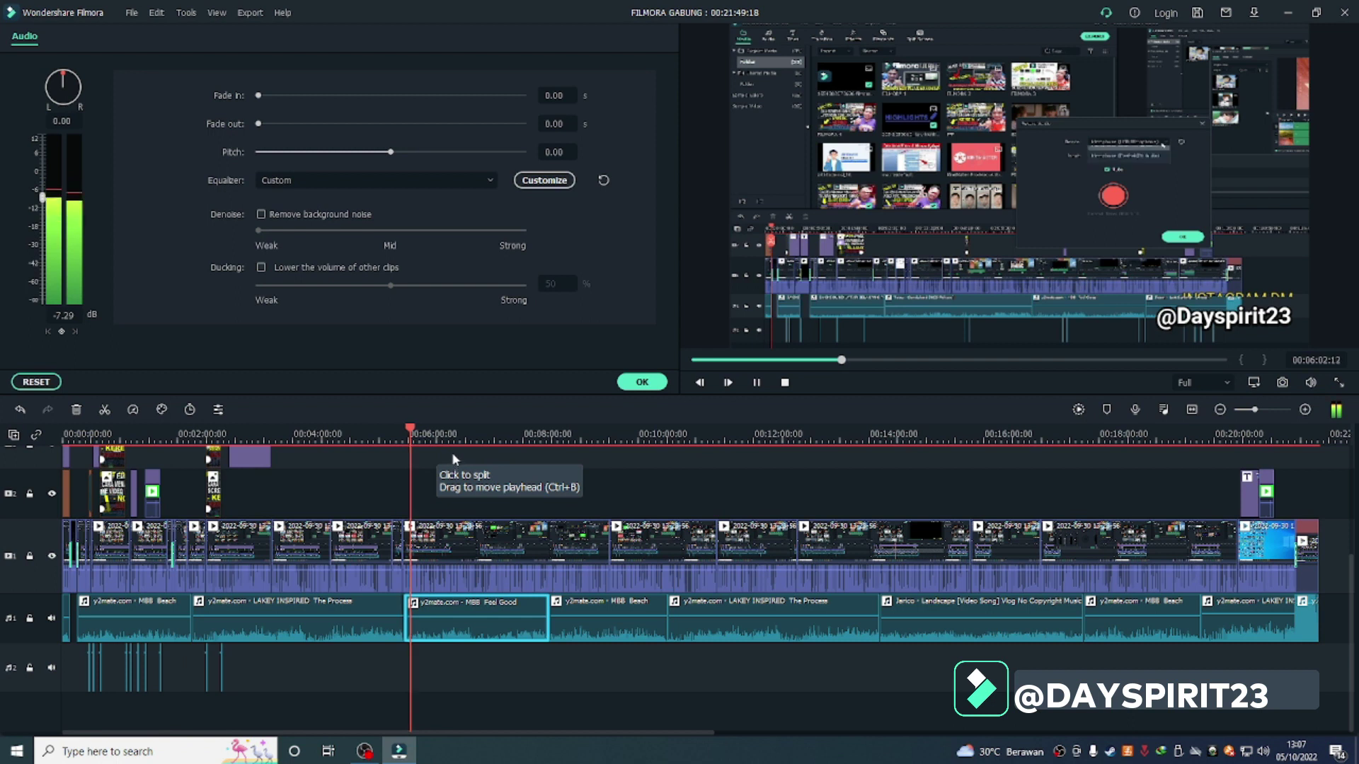
key("space")
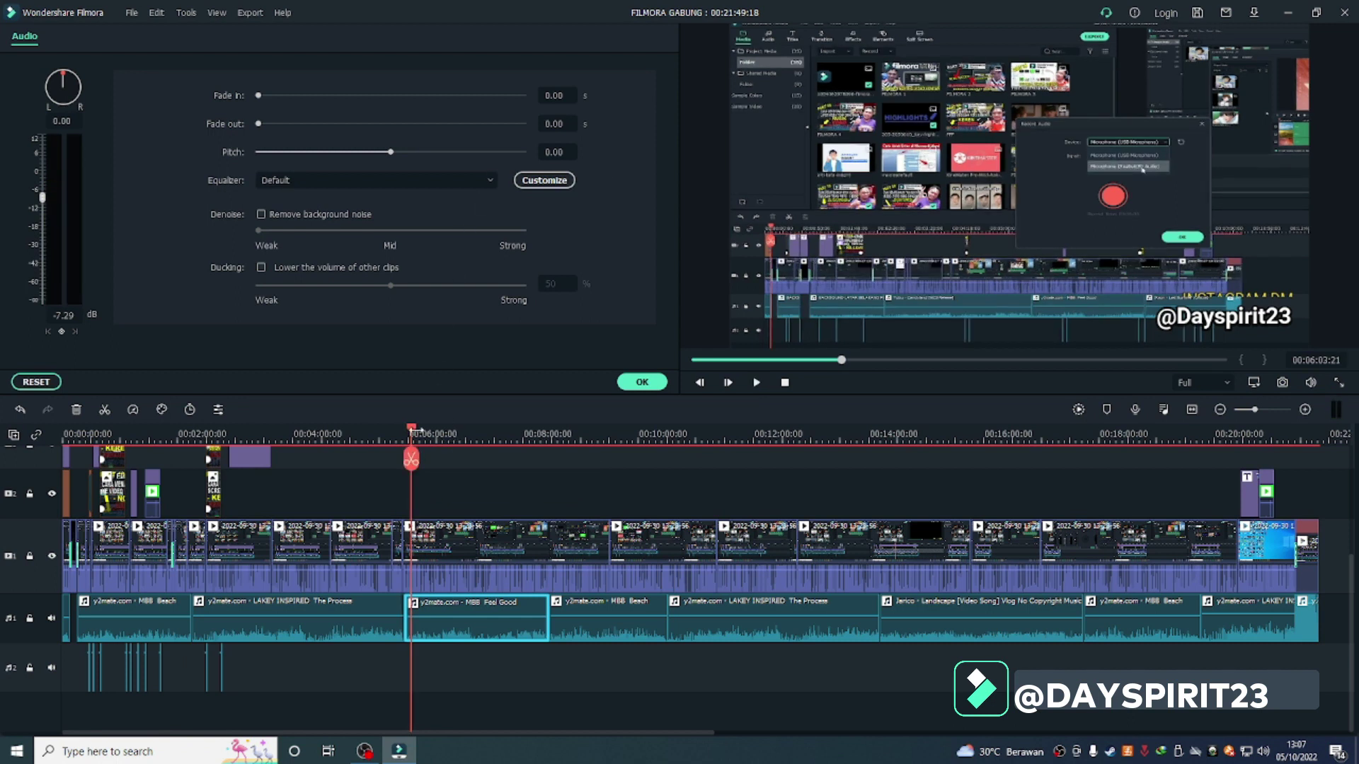
- Enable background noise removal on the MBB Feel Good music clip and move the playhead just before the clip's start
left_click(416, 430)
left_click(397, 432)
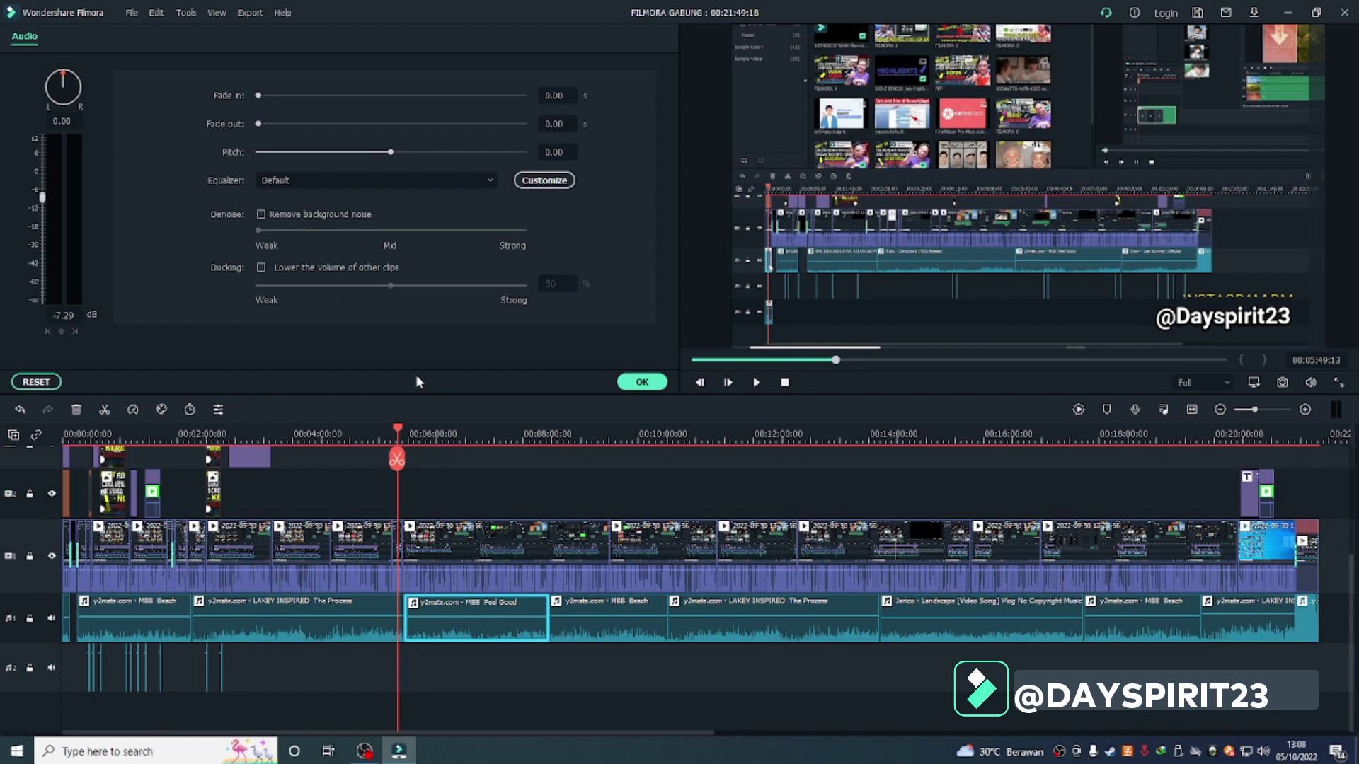
left_click(261, 214)
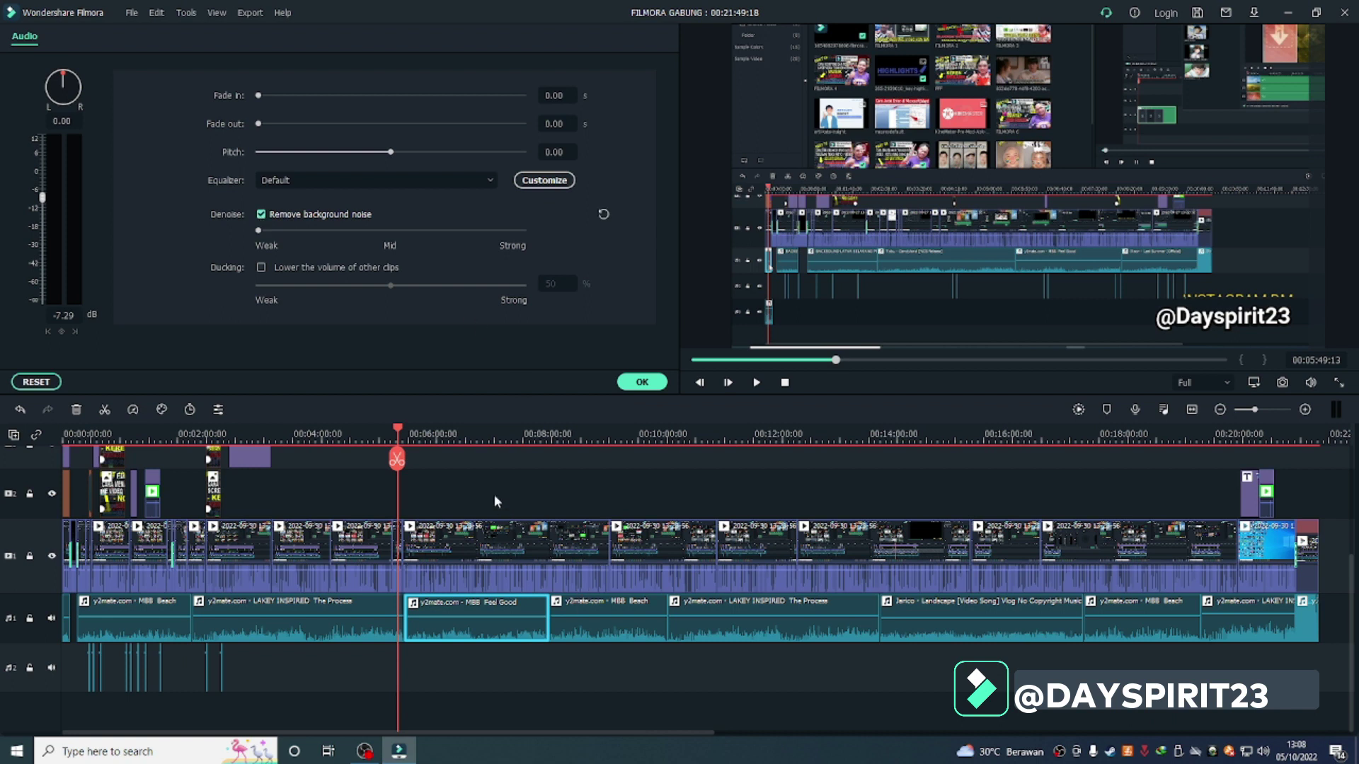
left_click_drag(394, 429, 394, 439)
- Enable background noise removal at Weak strength on the video clip above the MBB Feel Good music and play it from its start
left_click(449, 540)
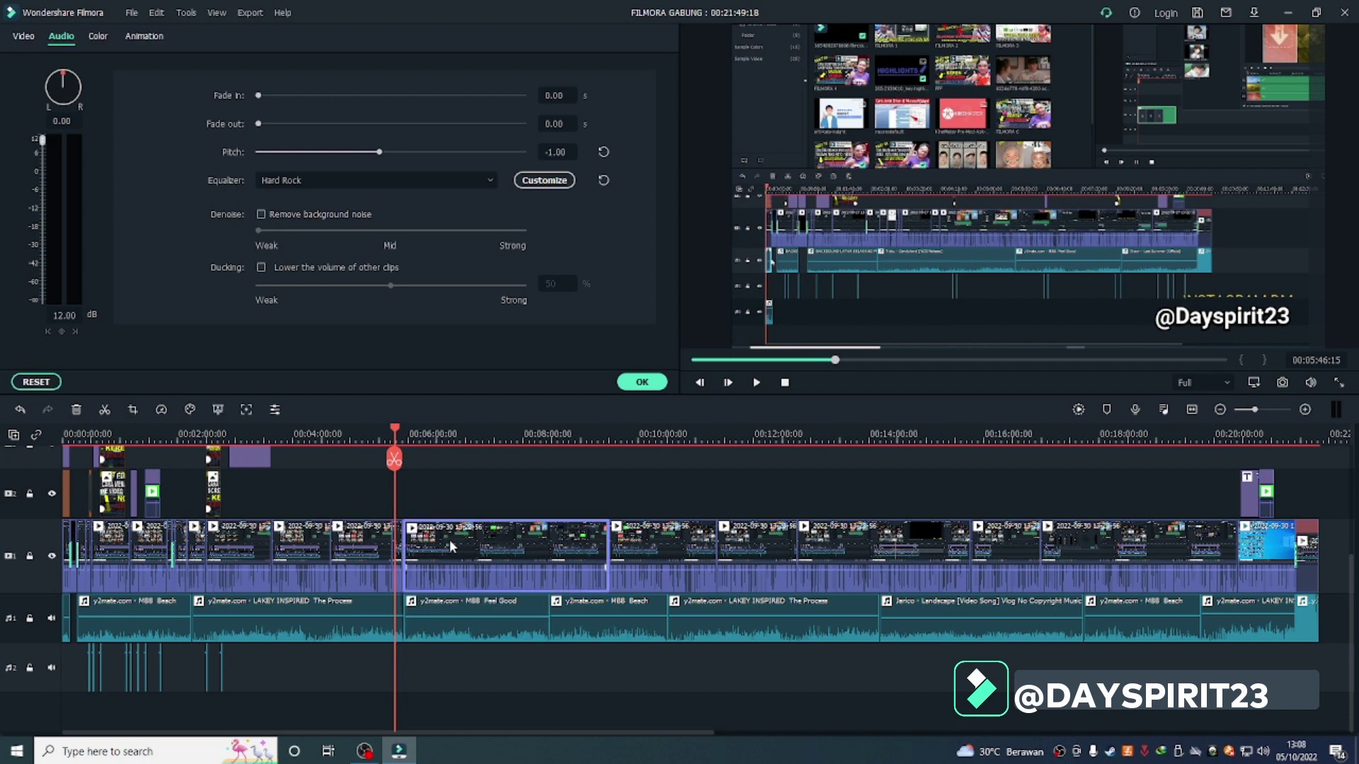
left_click(645, 552)
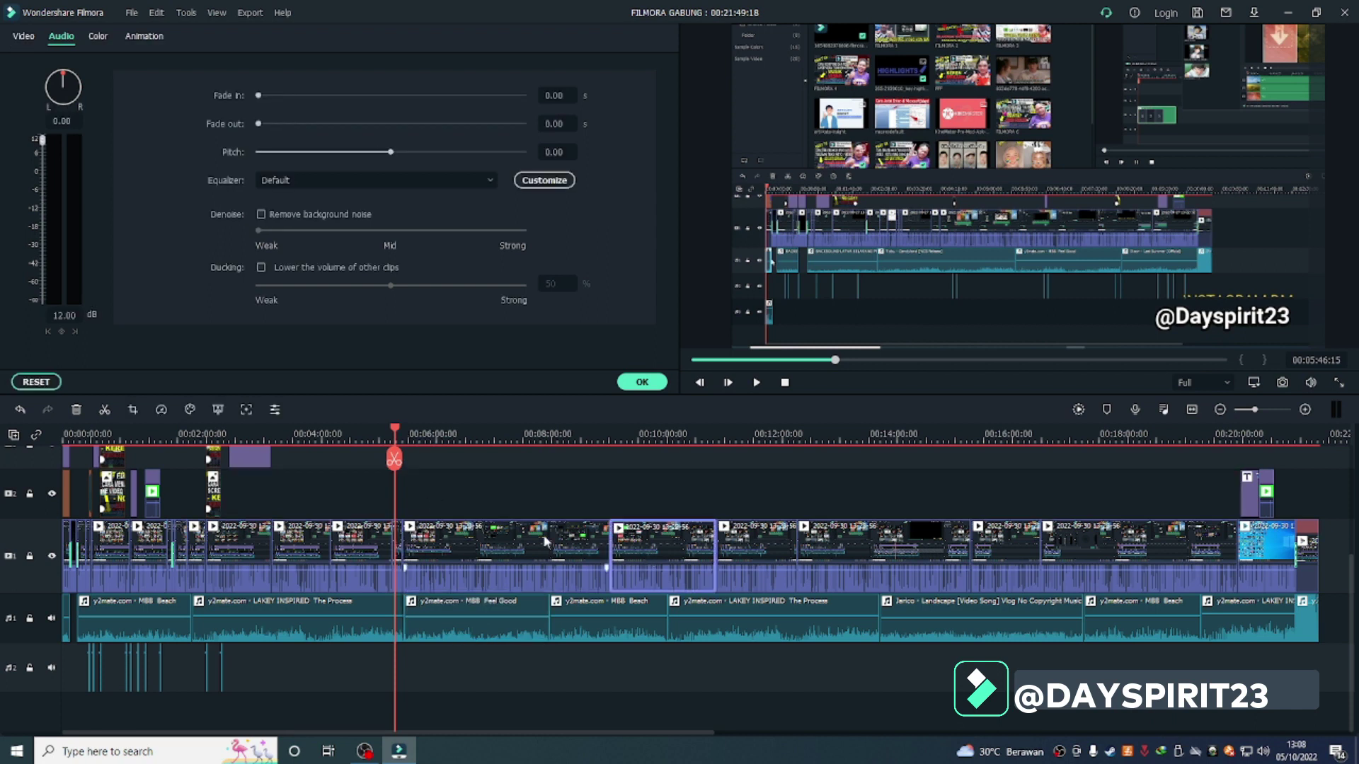
left_click(385, 545)
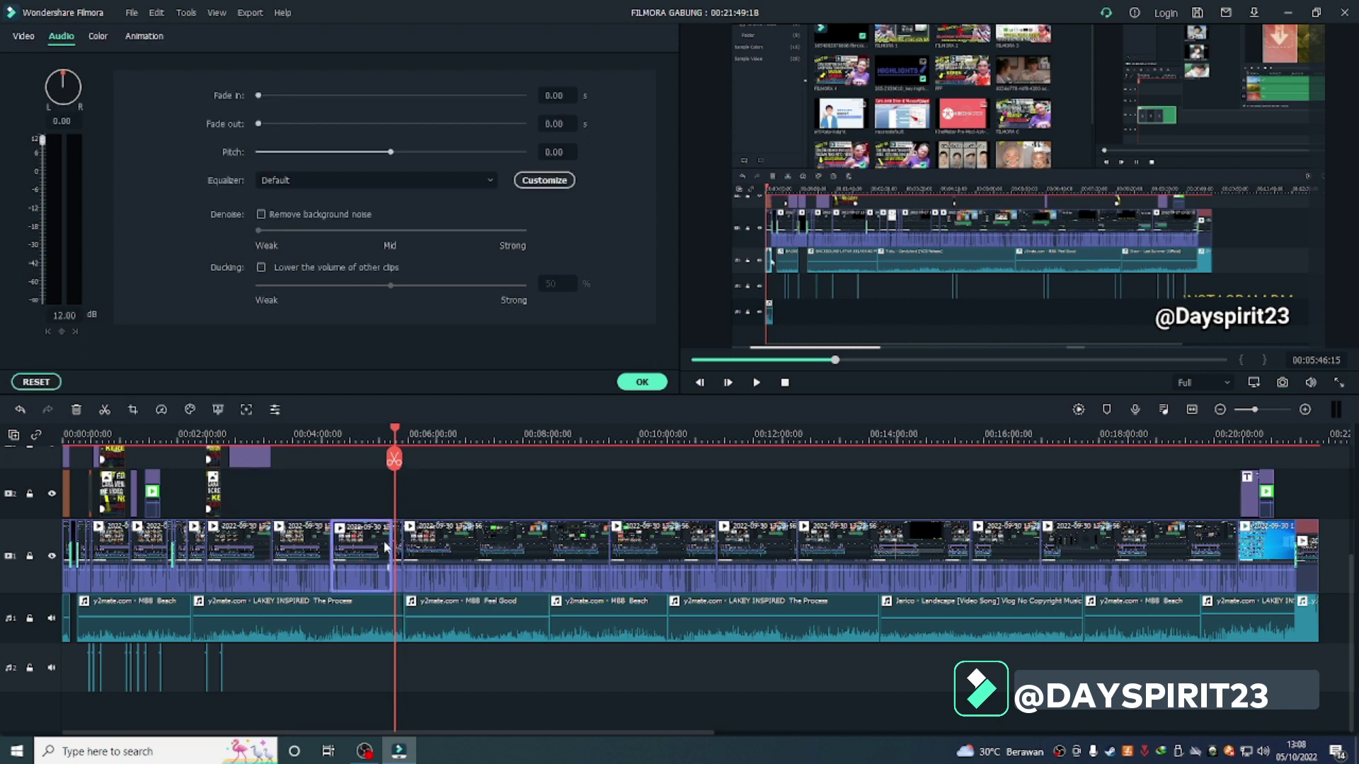
left_click(451, 542)
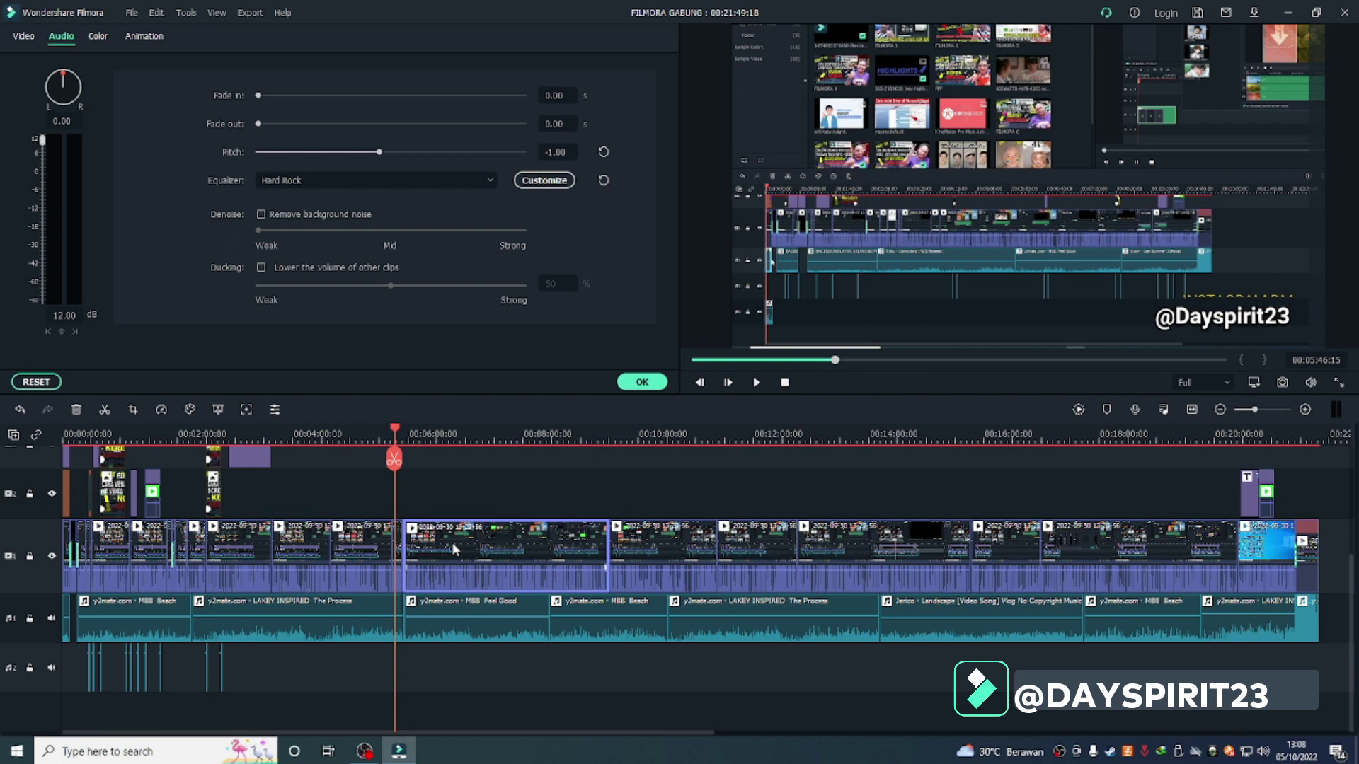
left_click(263, 213)
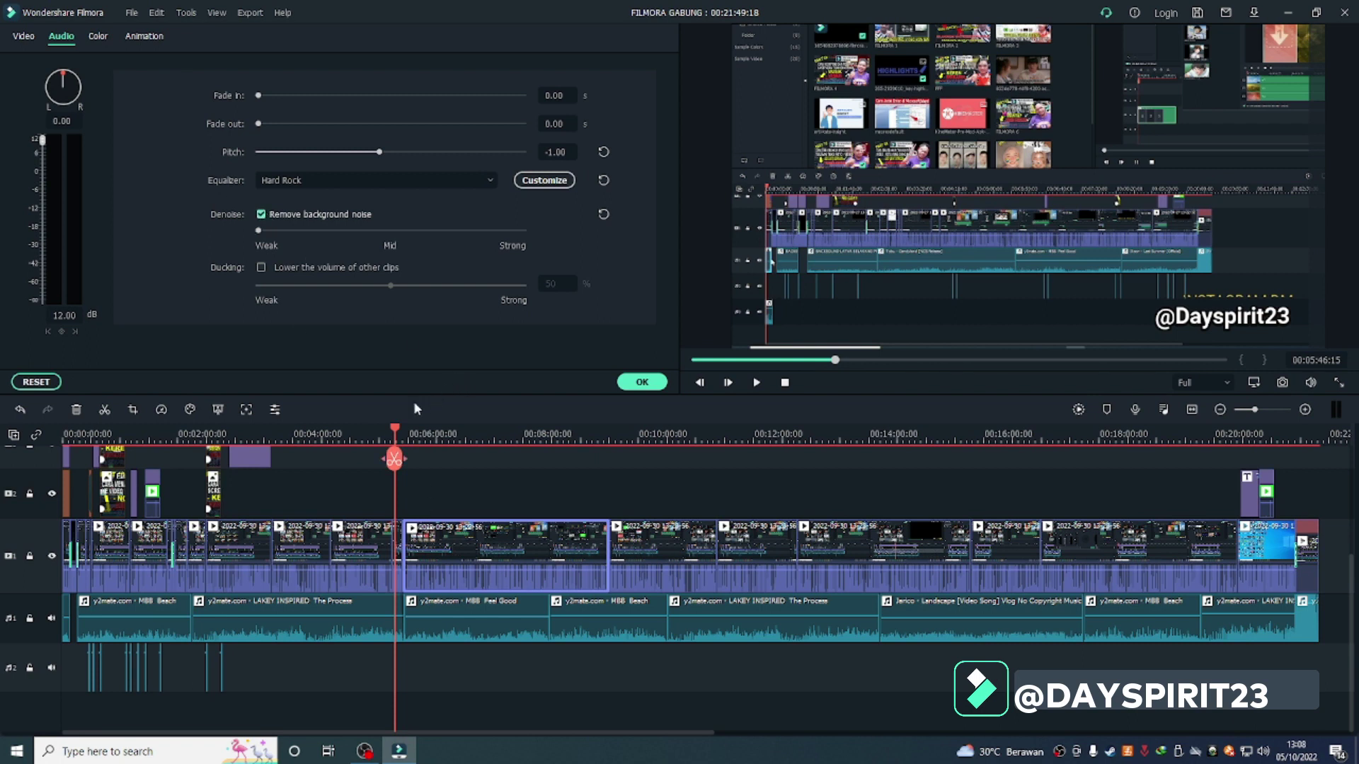
left_click_drag(395, 429, 402, 429)
key("space")
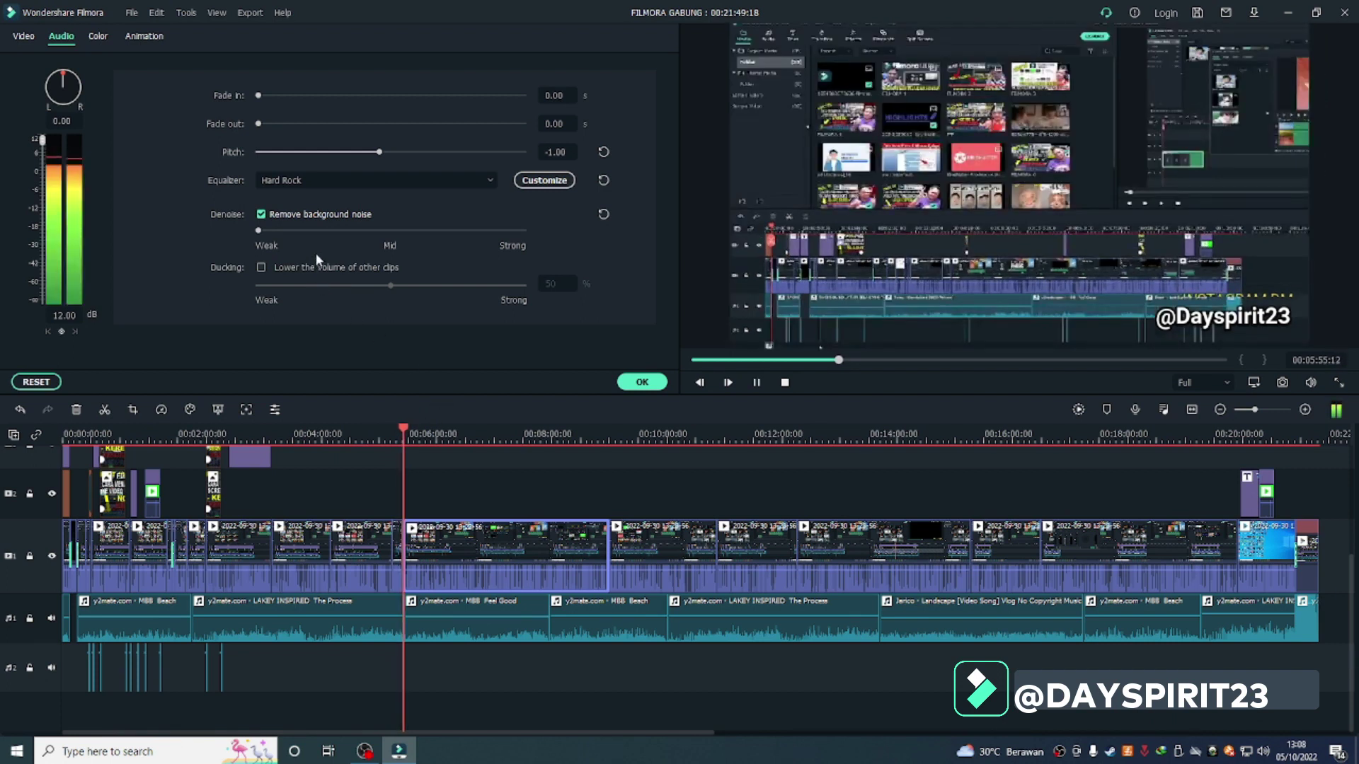
key("space")
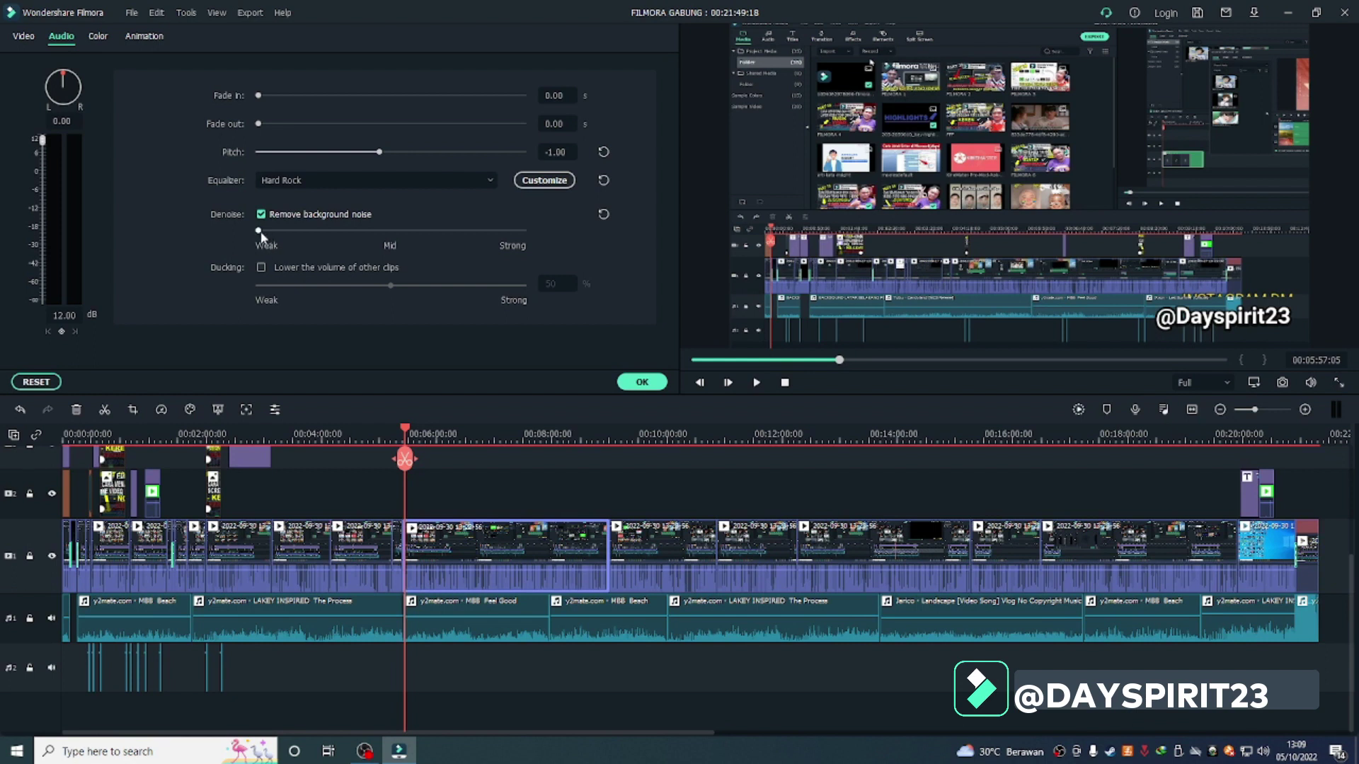
- Set the video clip's denoise strength to Strong, play it from its start, and accept the audio settings
left_click_drag(259, 231, 523, 231)
left_click(402, 432)
key("space")
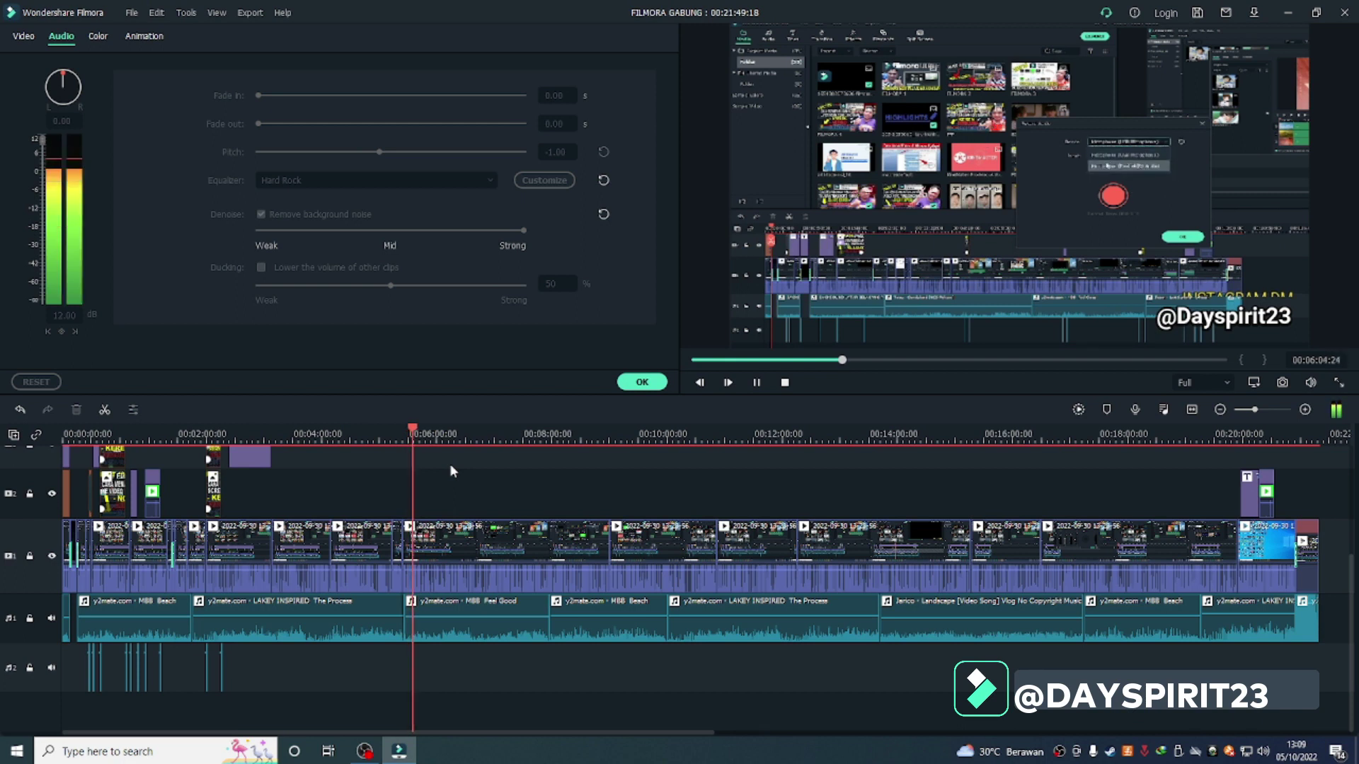
key("space")
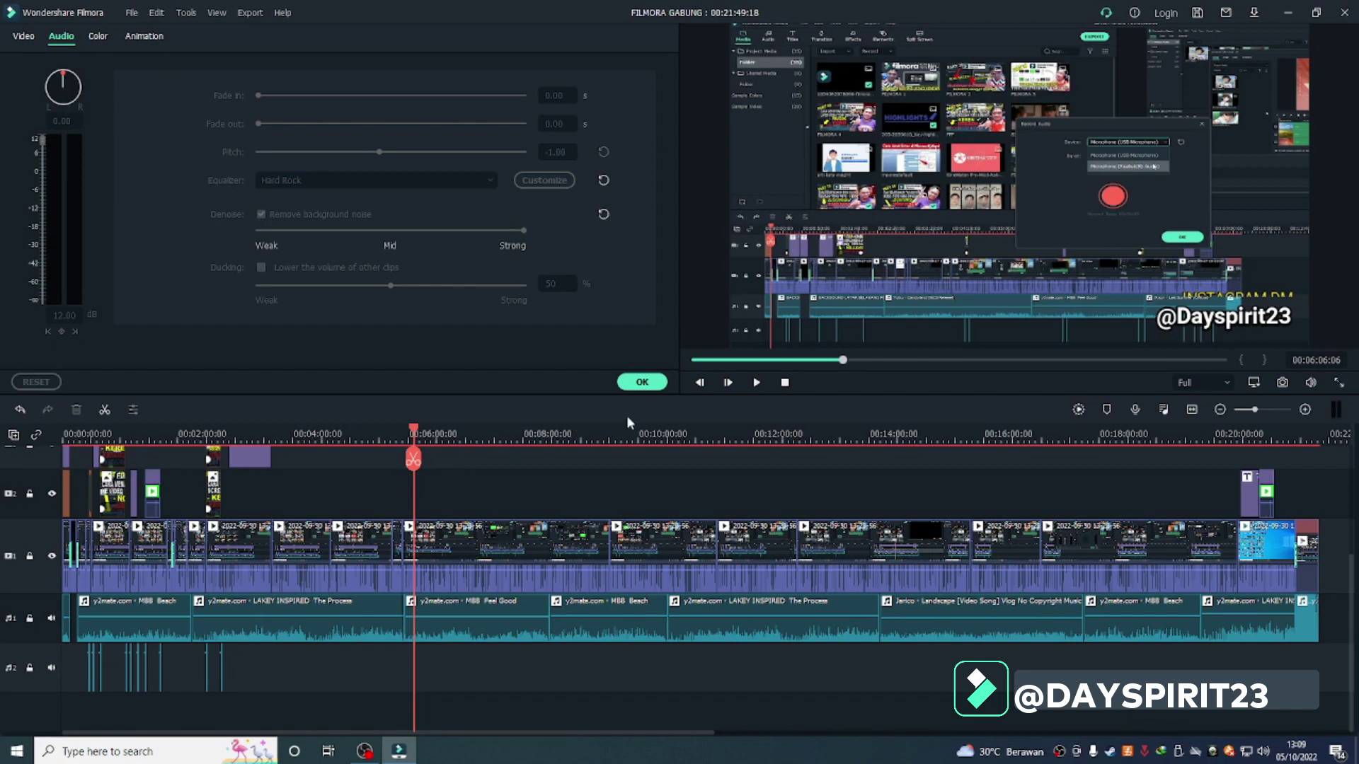
left_click(642, 385)
- Return the video clip's denoise strength to Weak, accept the audio settings, and play the clip from its start
double_click(422, 545)
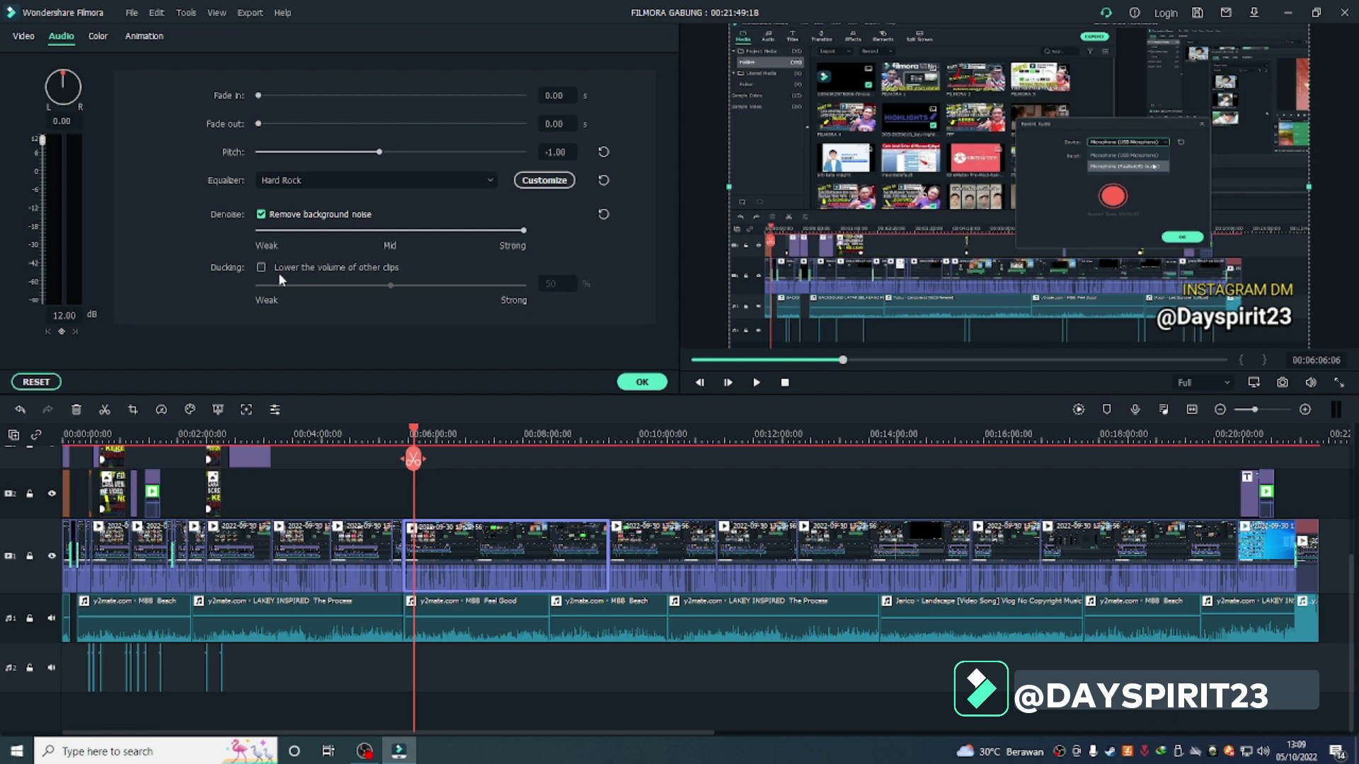
left_click_drag(390, 230, 256, 236)
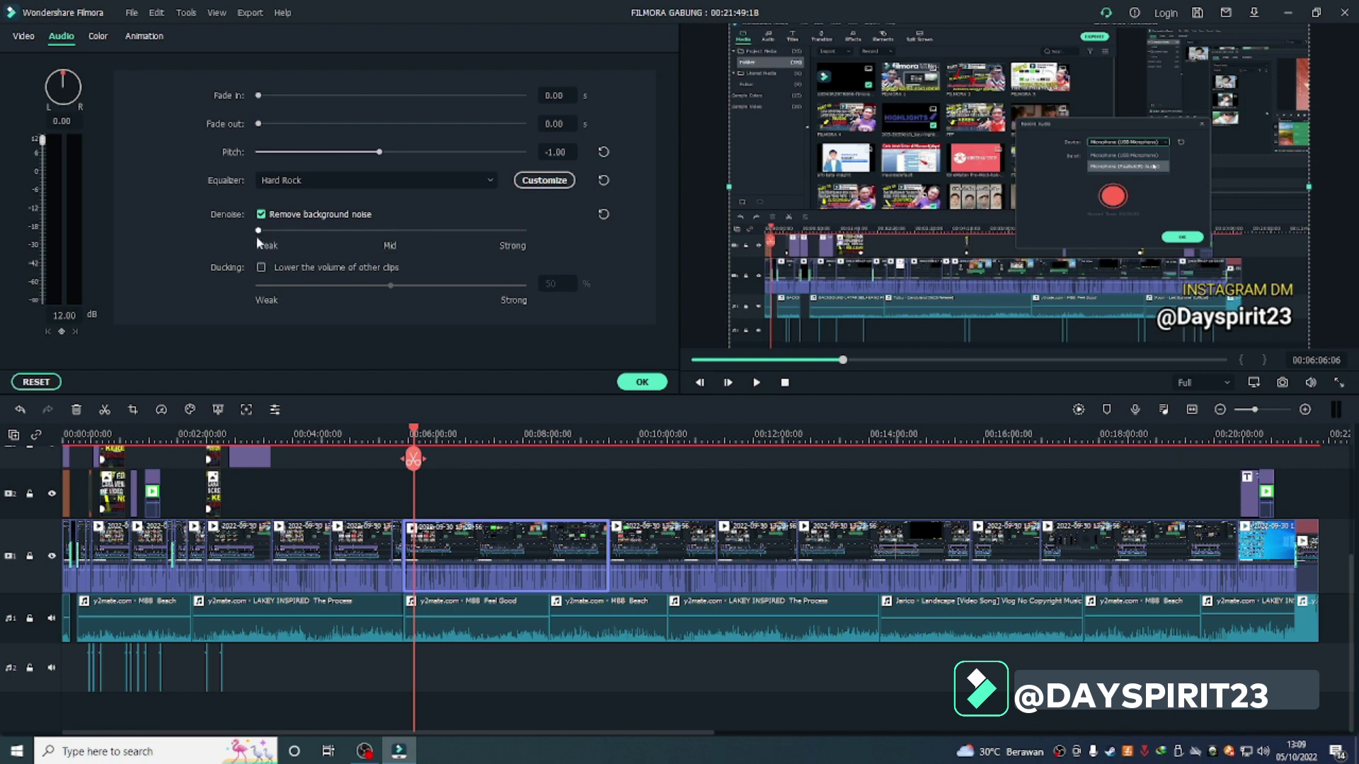
left_click(642, 382)
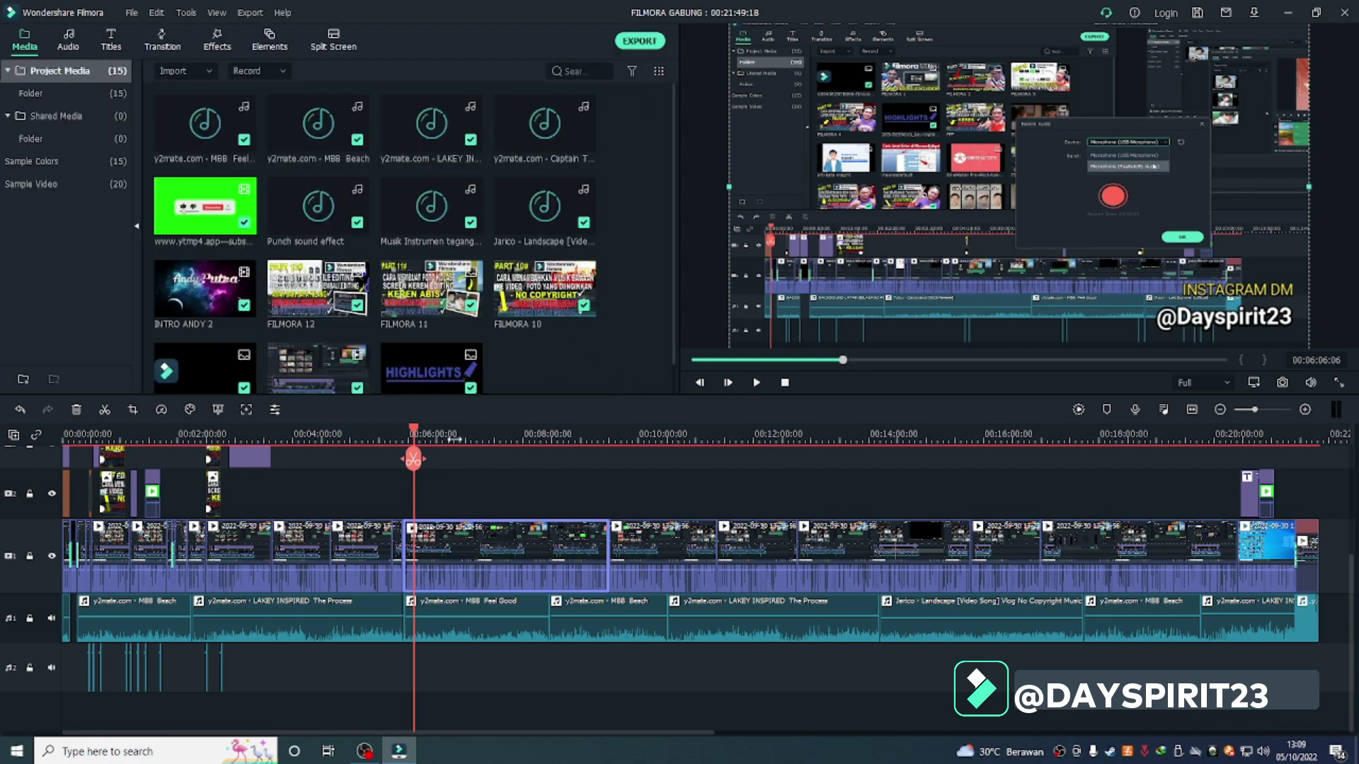
left_click(403, 438)
left_click(410, 439)
left_click(397, 439)
left_click(403, 440)
key("space")
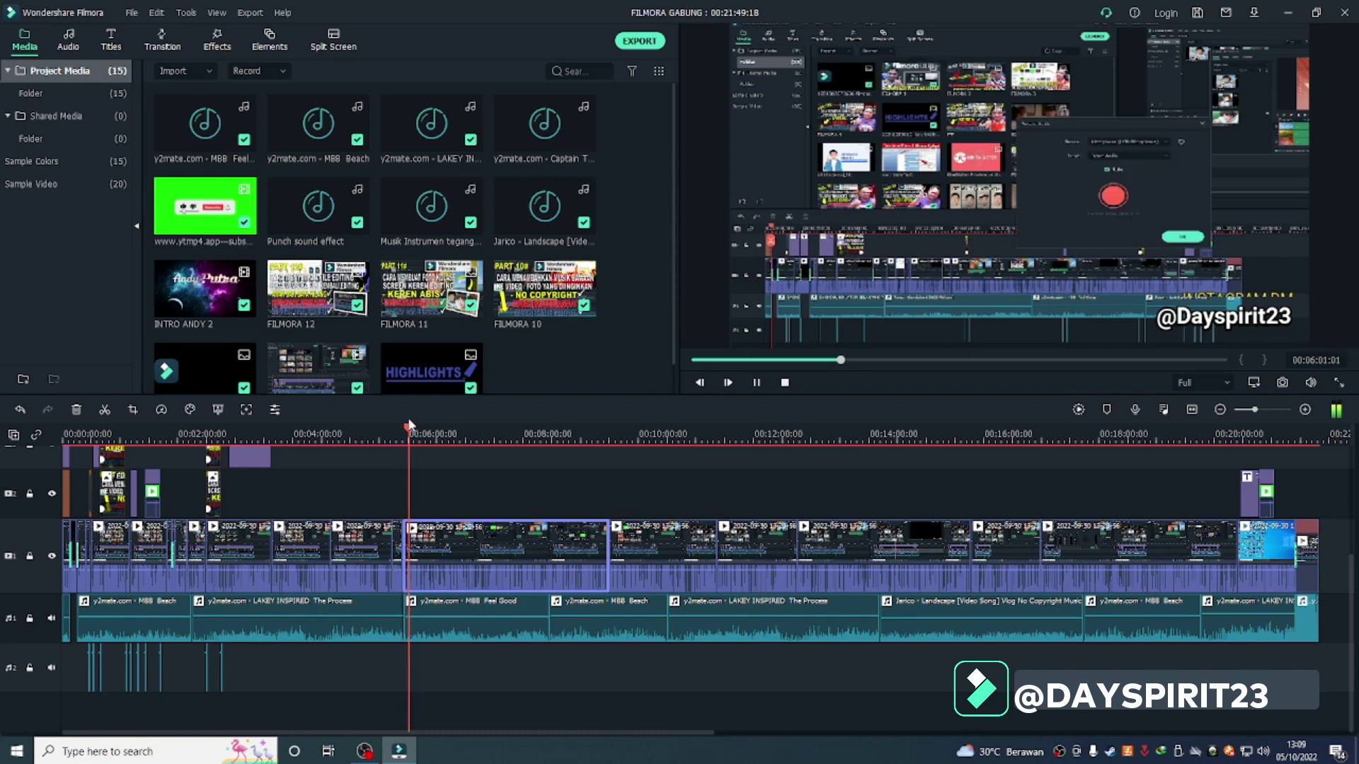
left_click(416, 457)
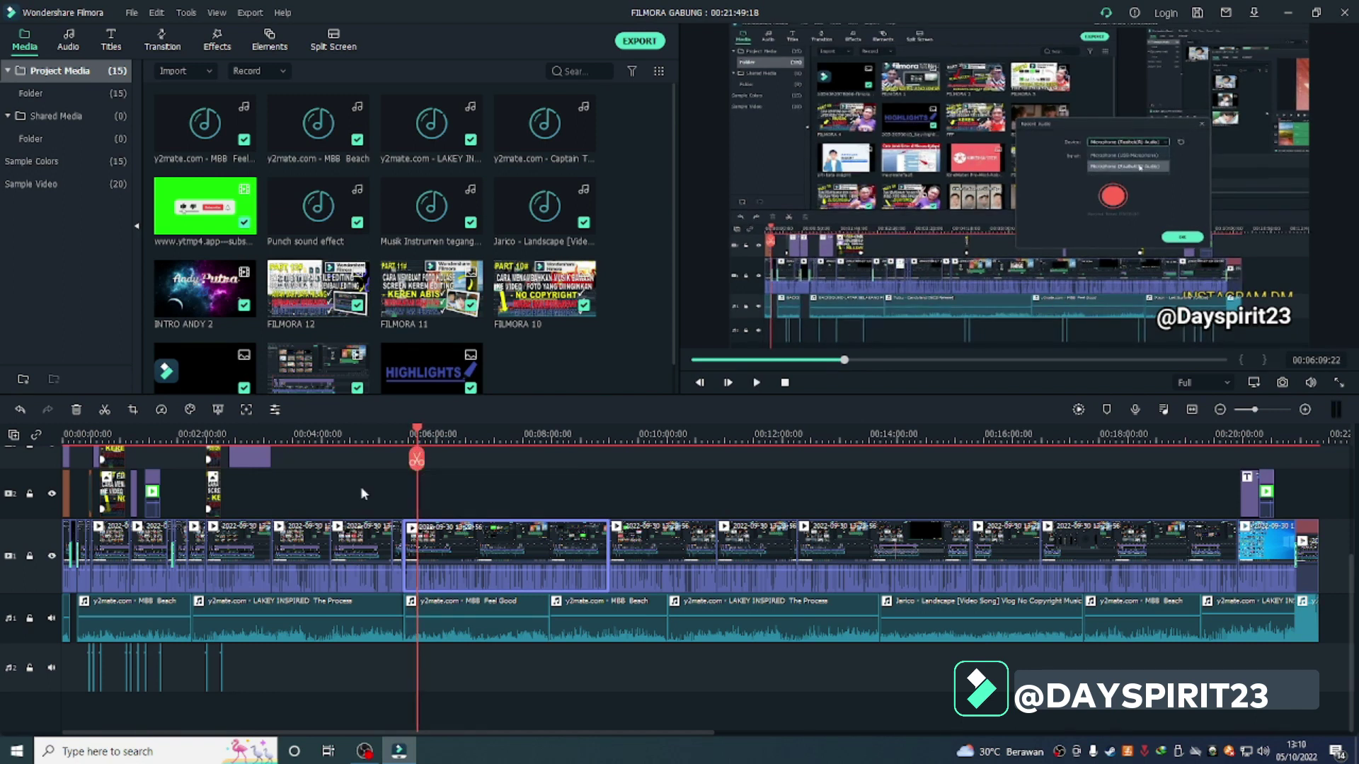
- With the video clip's denoise strength at Mid, enable ducking of other clips at 50% and play from the clip's start
double_click(430, 536)
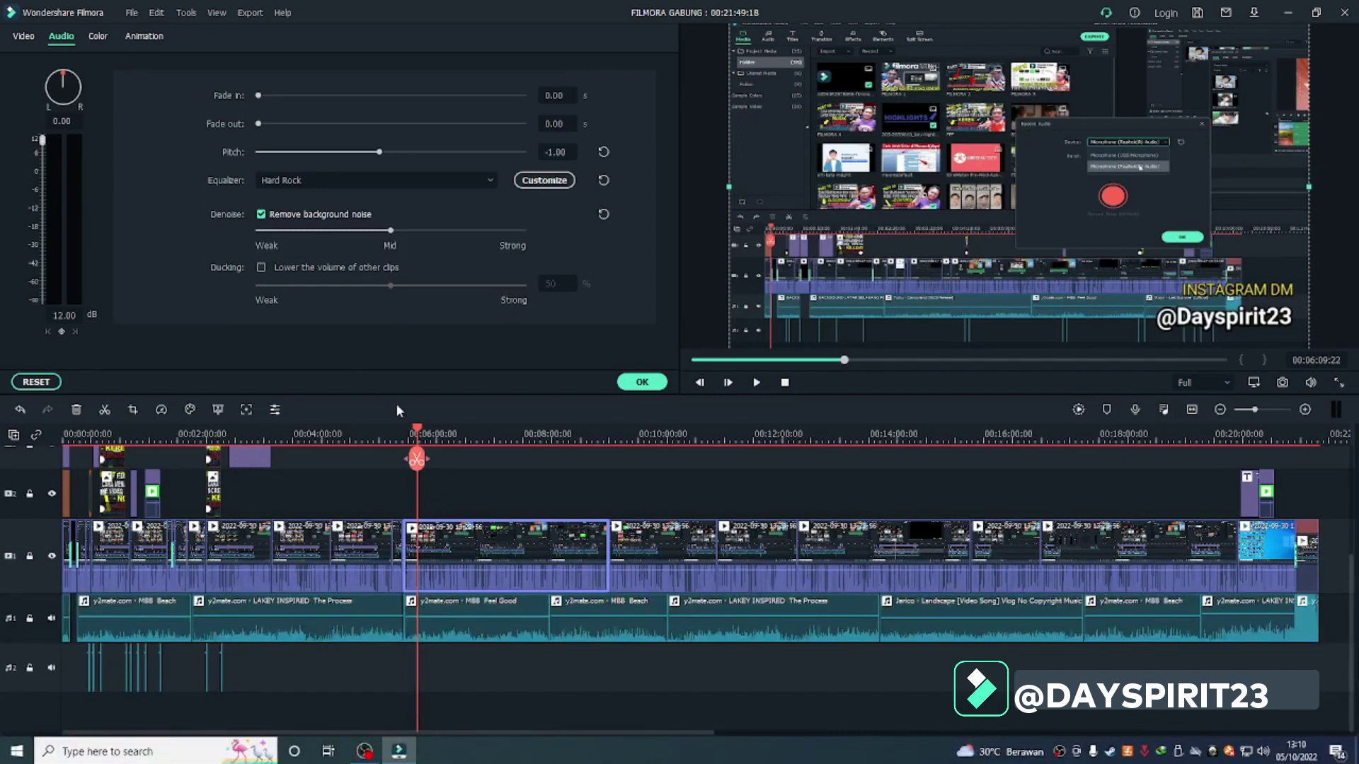
left_click(261, 268)
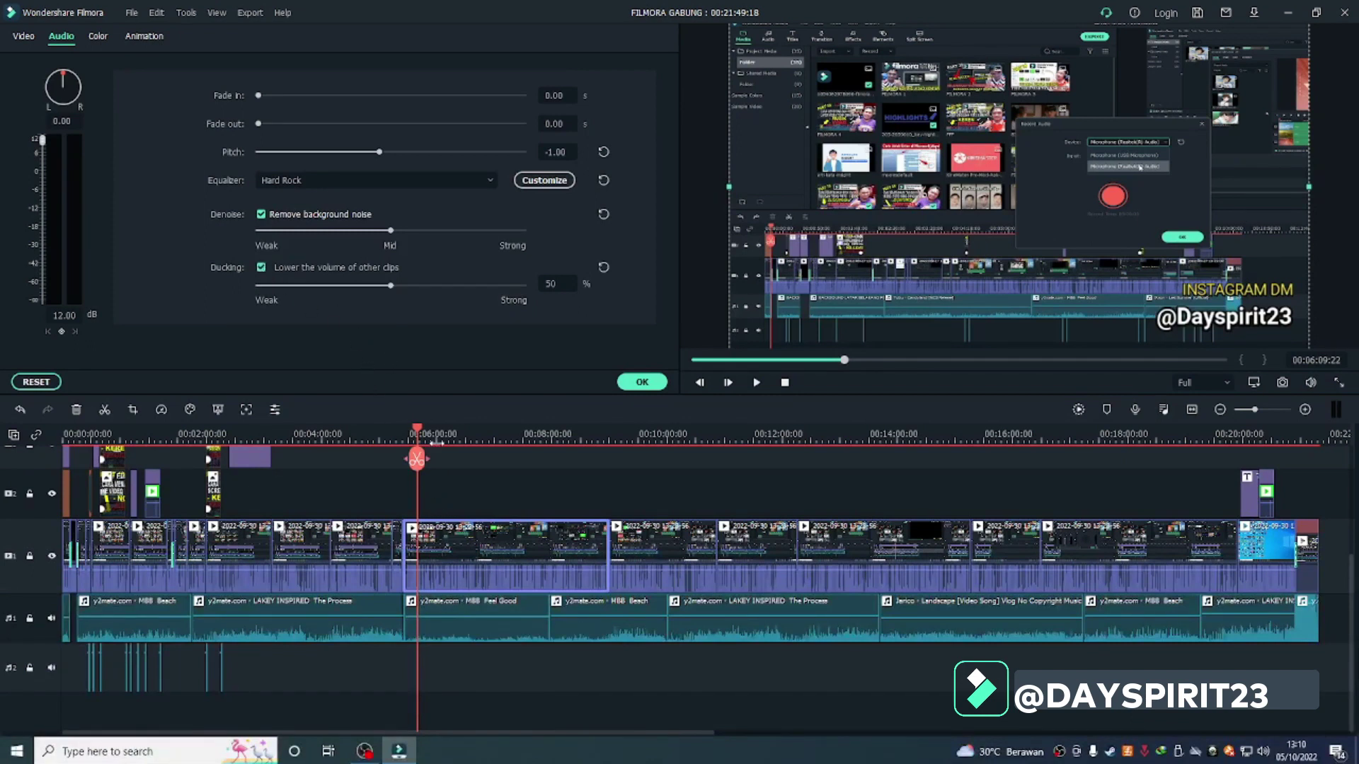
left_click_drag(419, 437, 403, 435)
key("space")
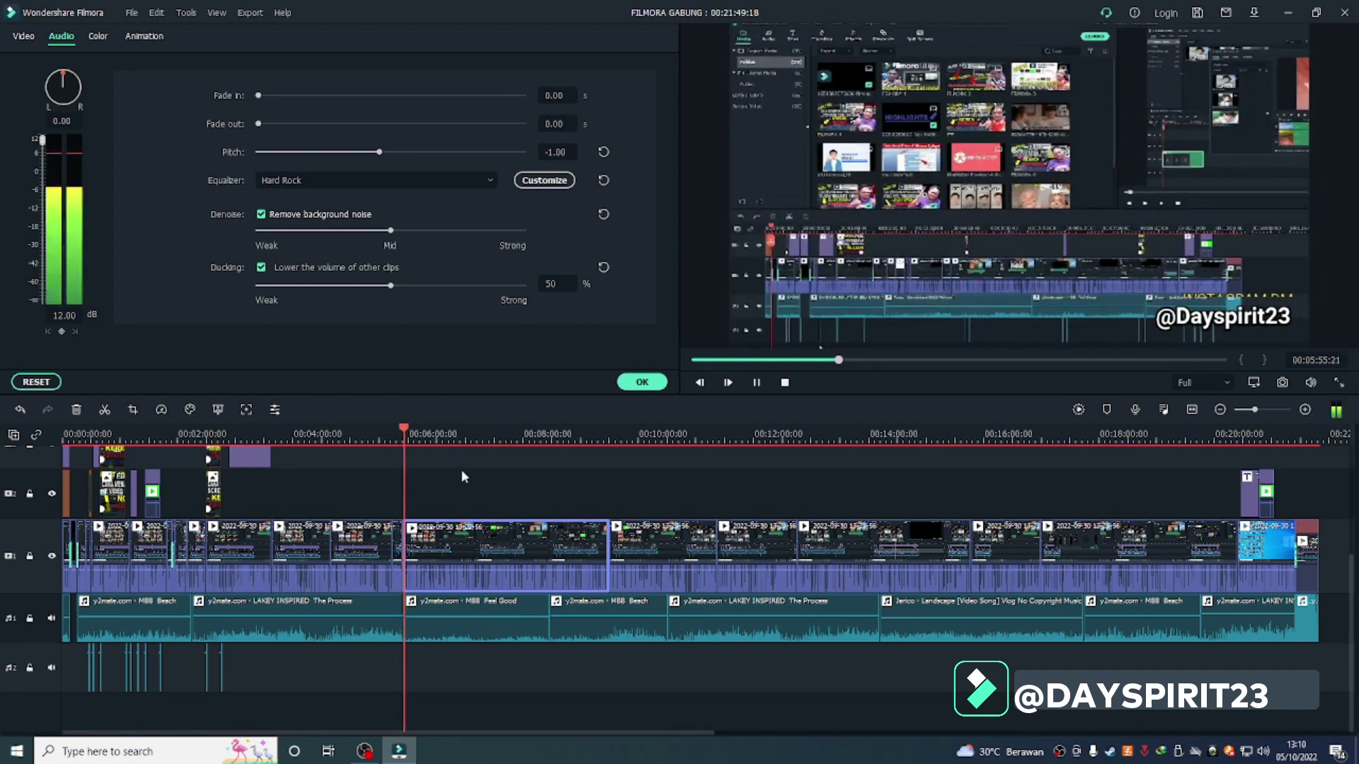
left_click(462, 471)
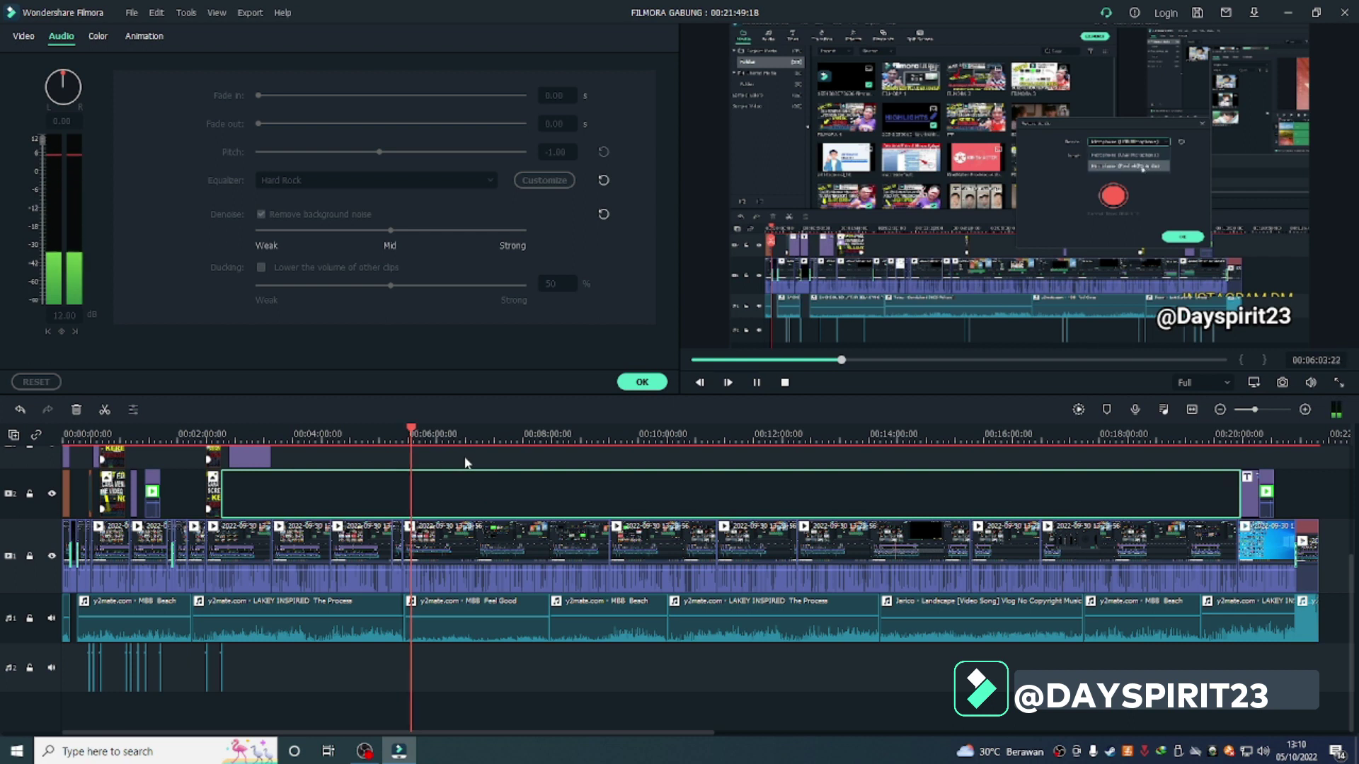
key("space")
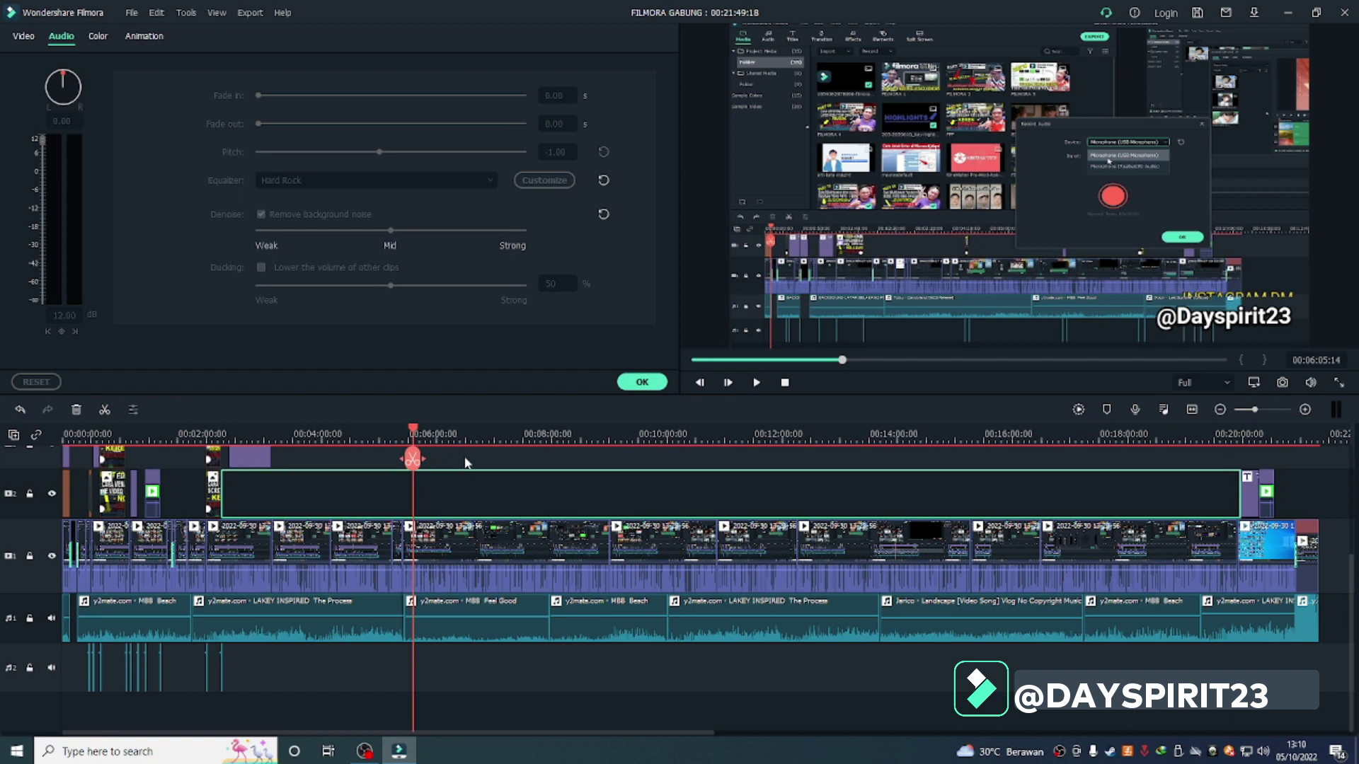
- Raise the video clip's ducking of other clips to 100% and play from the clip's start to hear the music lowered
left_click(464, 538)
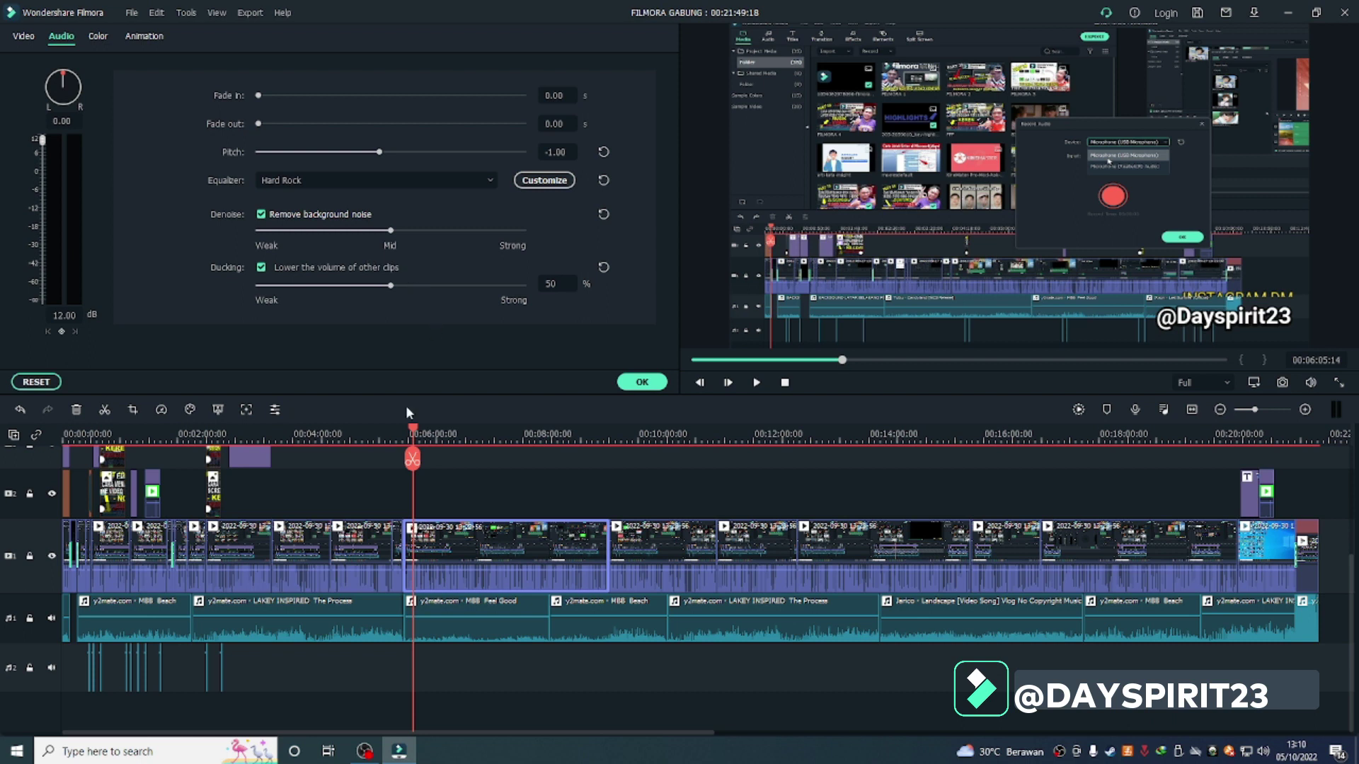
left_click(494, 624)
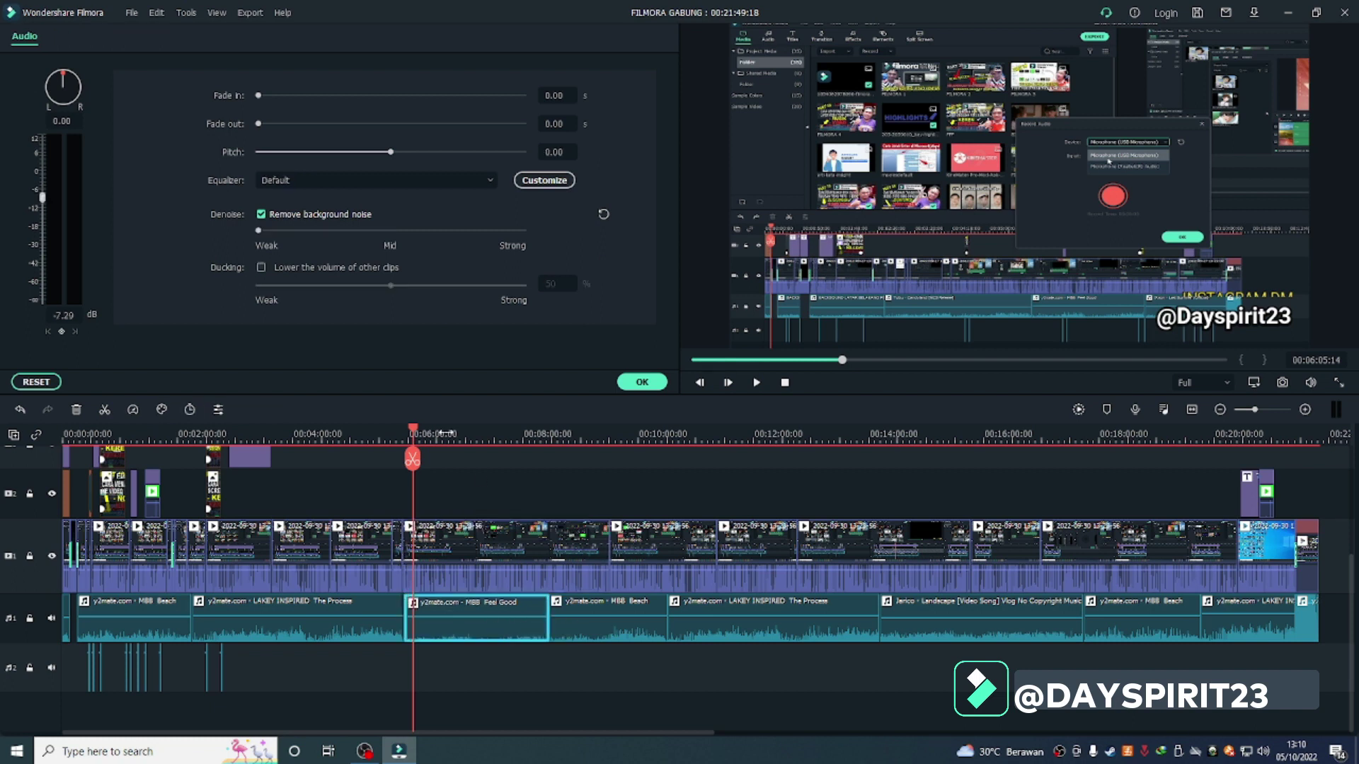
left_click(489, 576)
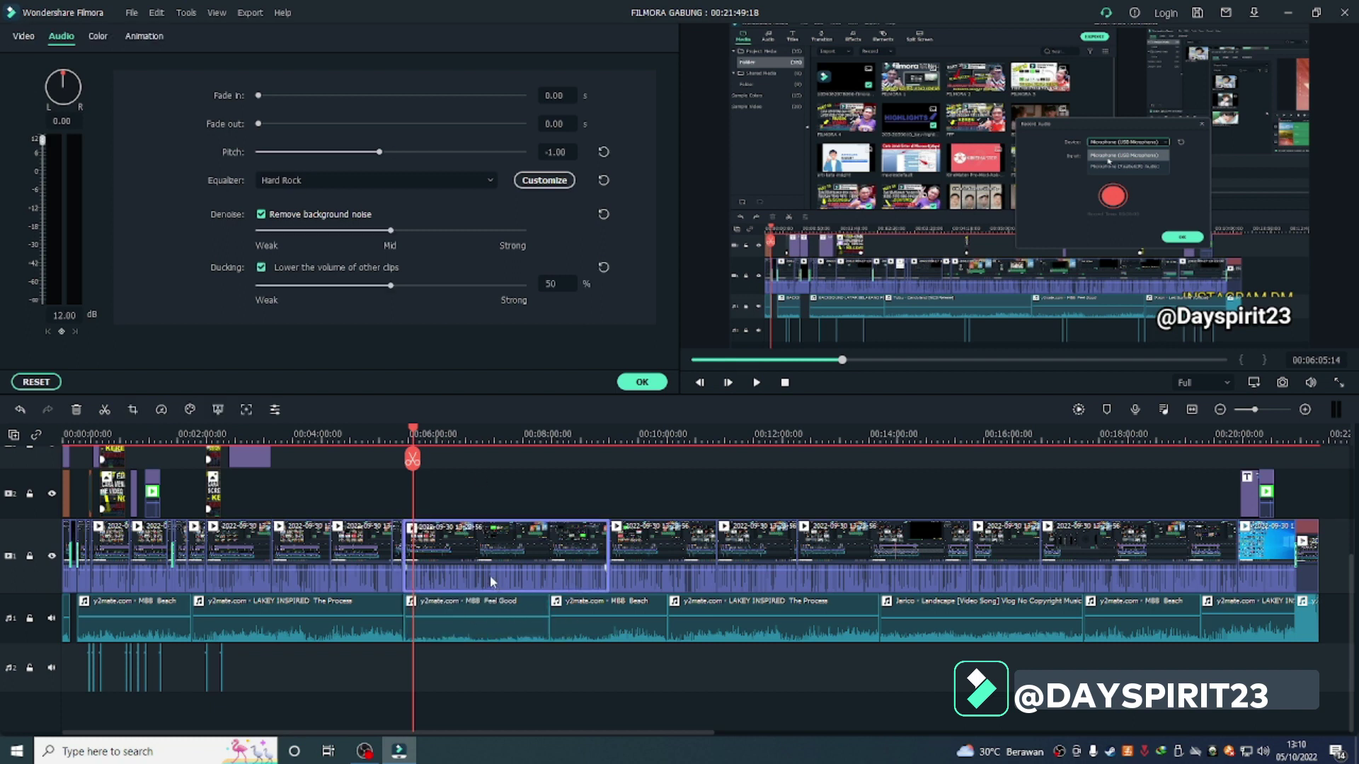
left_click_drag(389, 286, 575, 329)
left_click_drag(414, 442, 402, 441)
left_click(638, 383)
key("space")
double_click(532, 538)
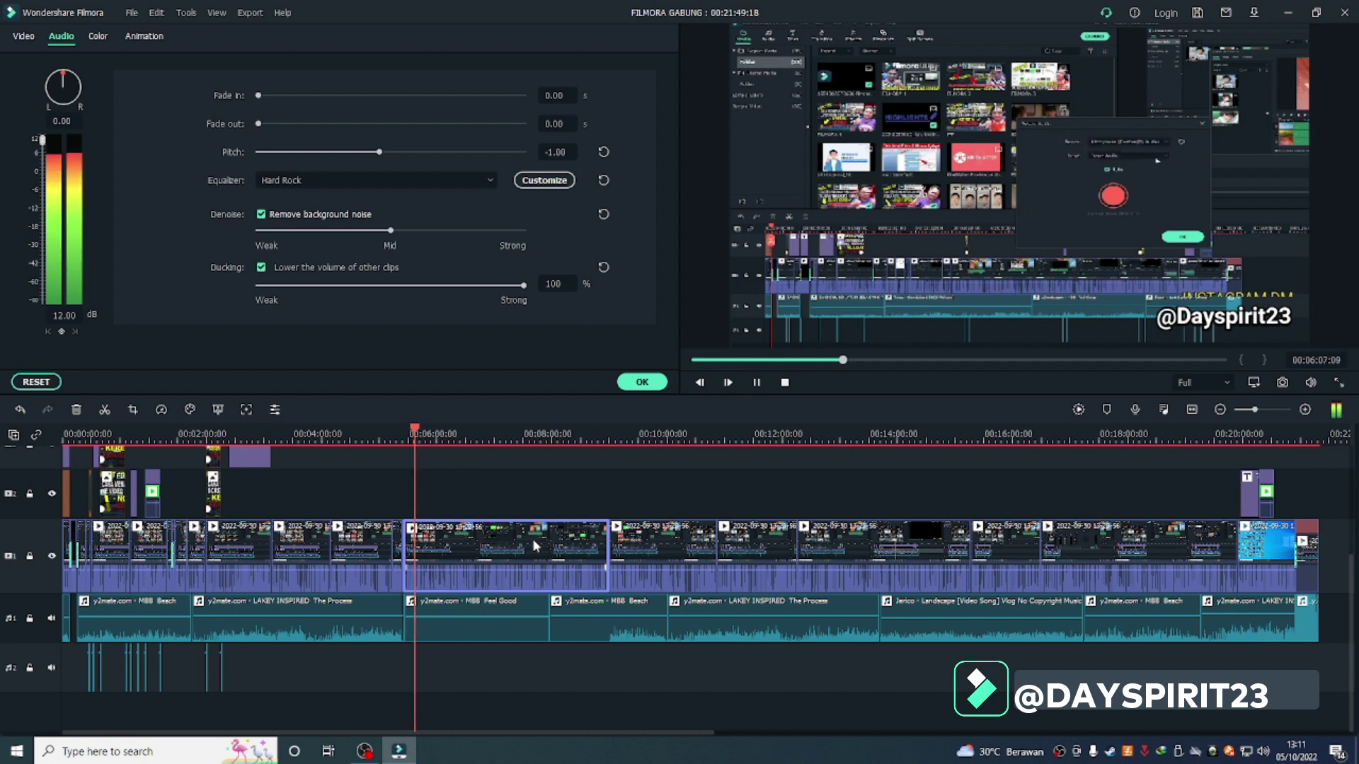
key("space")
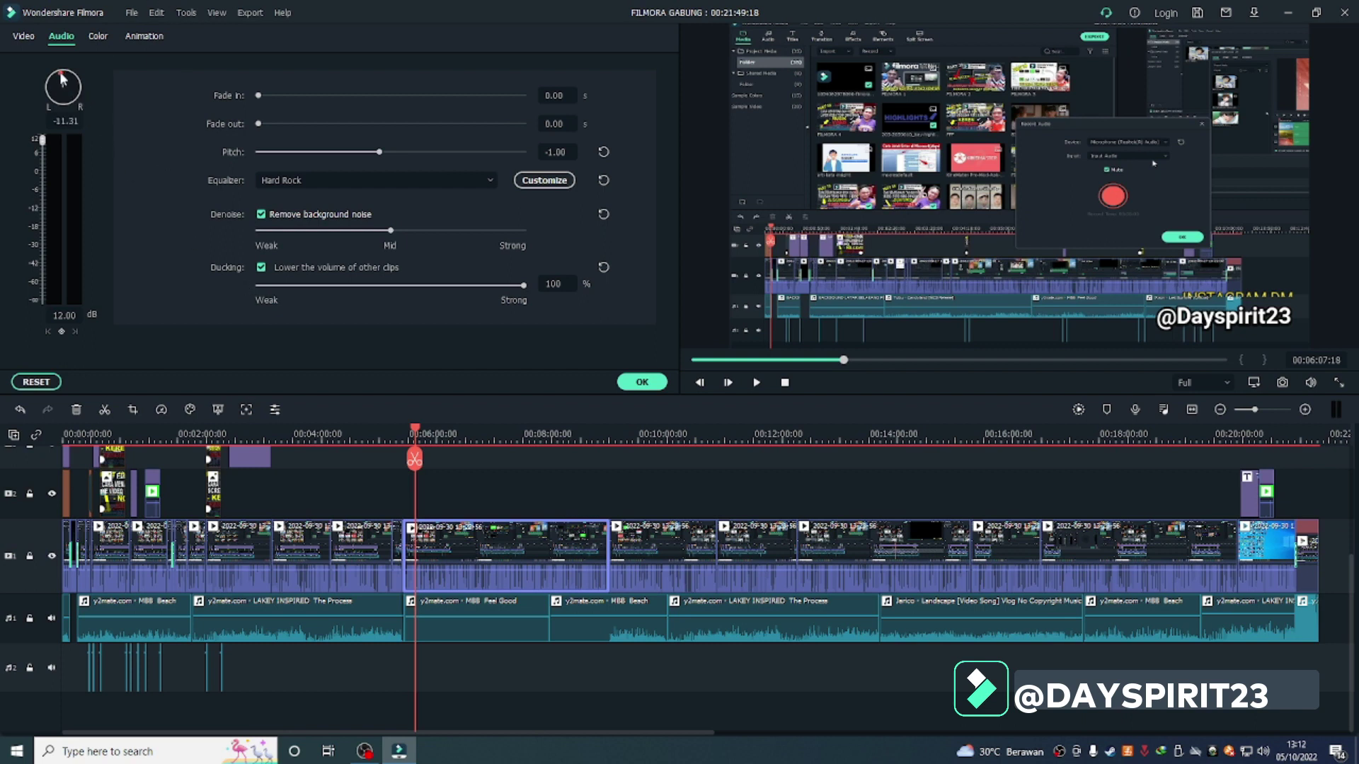
- Pan the video clip's audio fully to the right channel at 100.00, then deselect the clip
left_click_drag(63, 79, 83, 97)
mouse_move(414, 430)
left_mouse_down()
mouse_move(438, 435)
mouse_move(417, 433)
left_mouse_up()
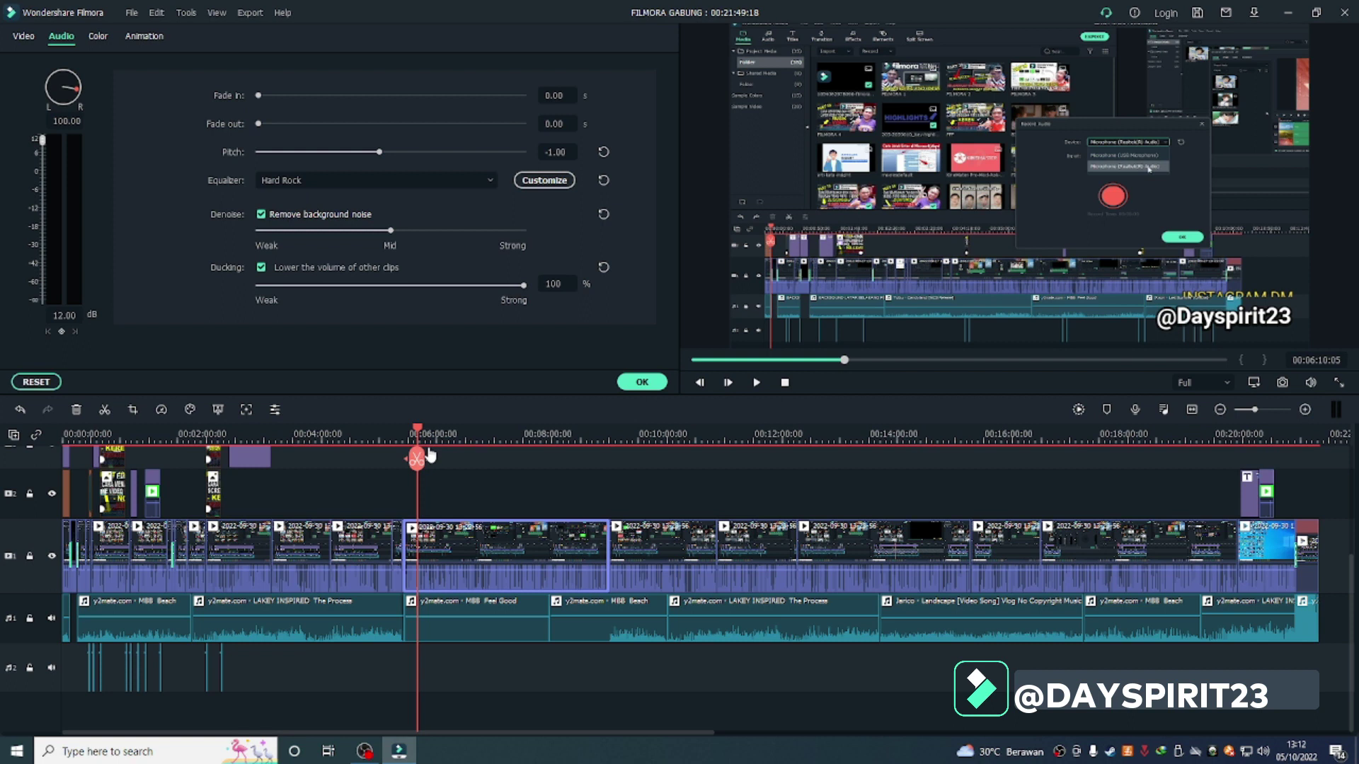
left_click(444, 473)
left_click(444, 700)
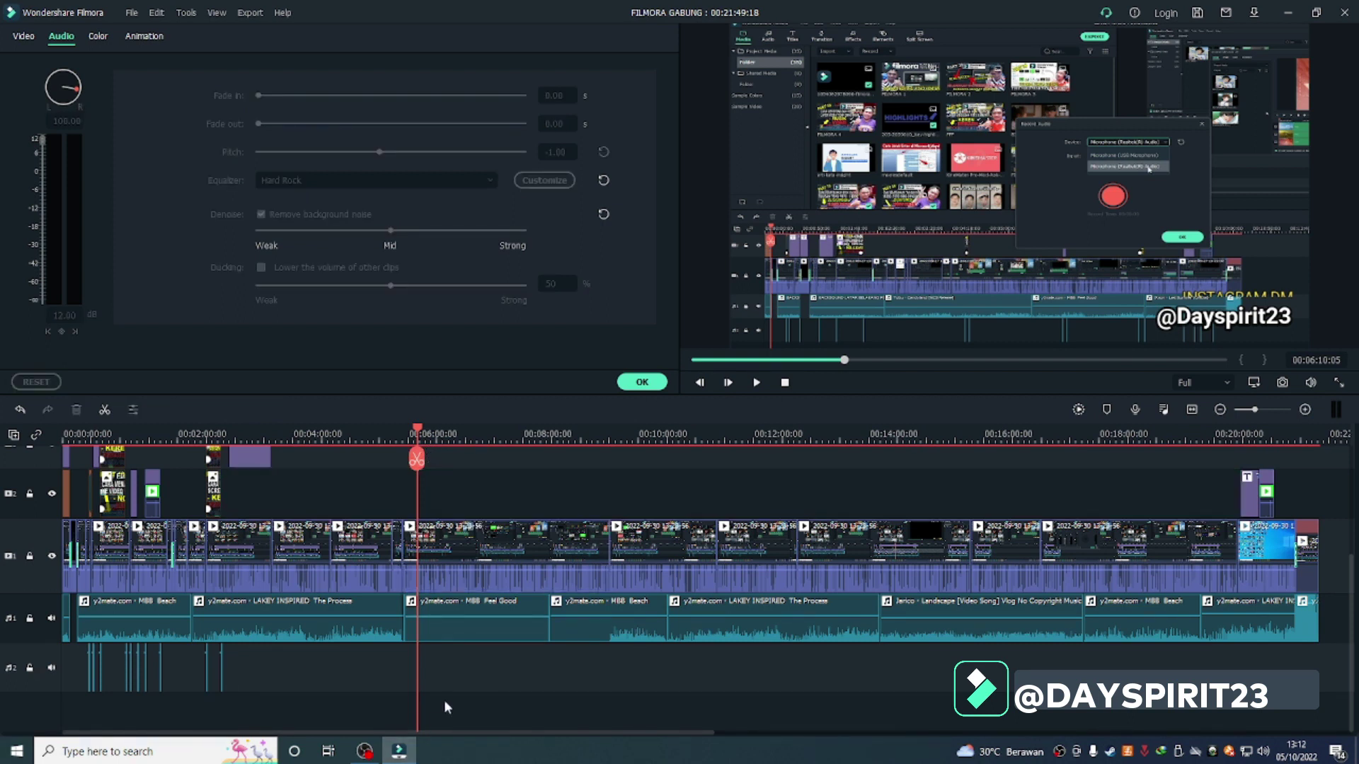
- Play the timeline from just before the panned video clip to check its right-channel sound, then stop playback
left_click(422, 438)
left_click_drag(422, 438, 394, 467)
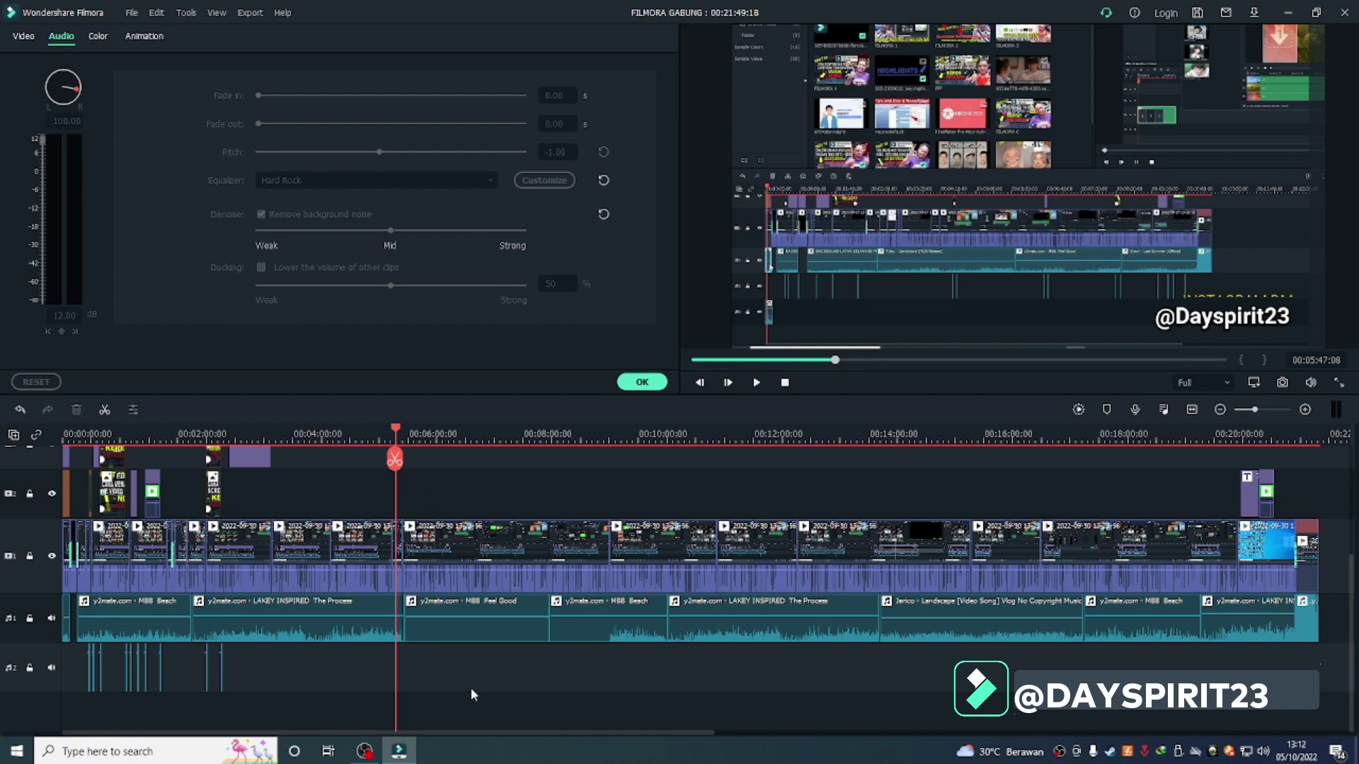
key("space")
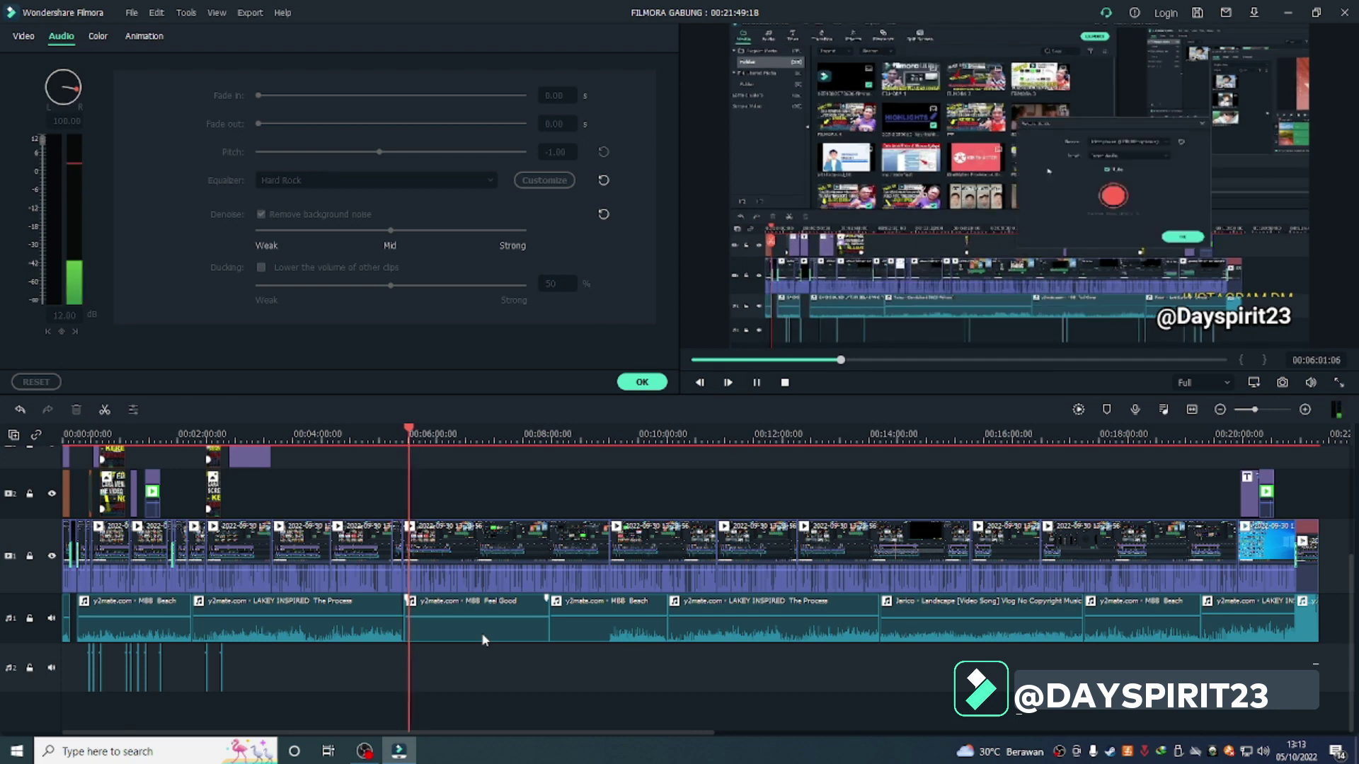
key("space")
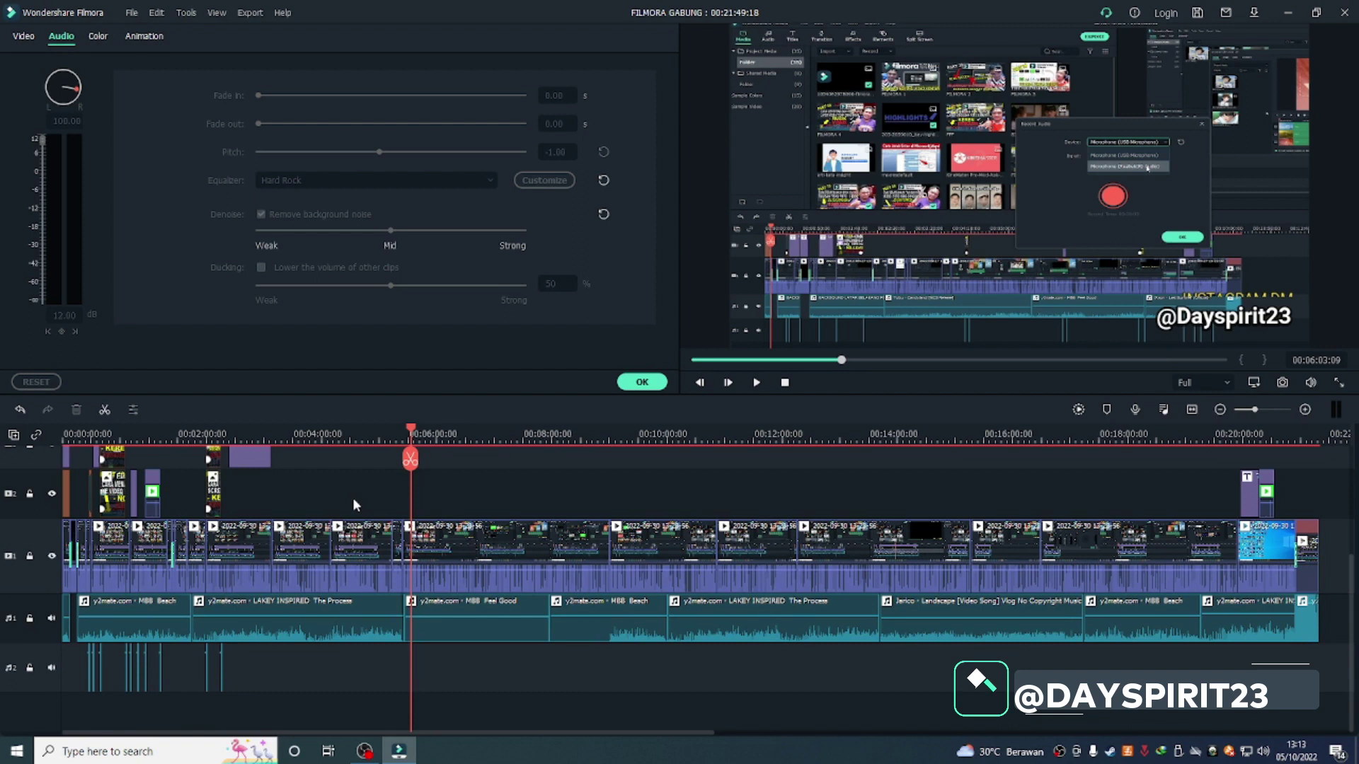
left_click_drag(416, 439, 423, 443)
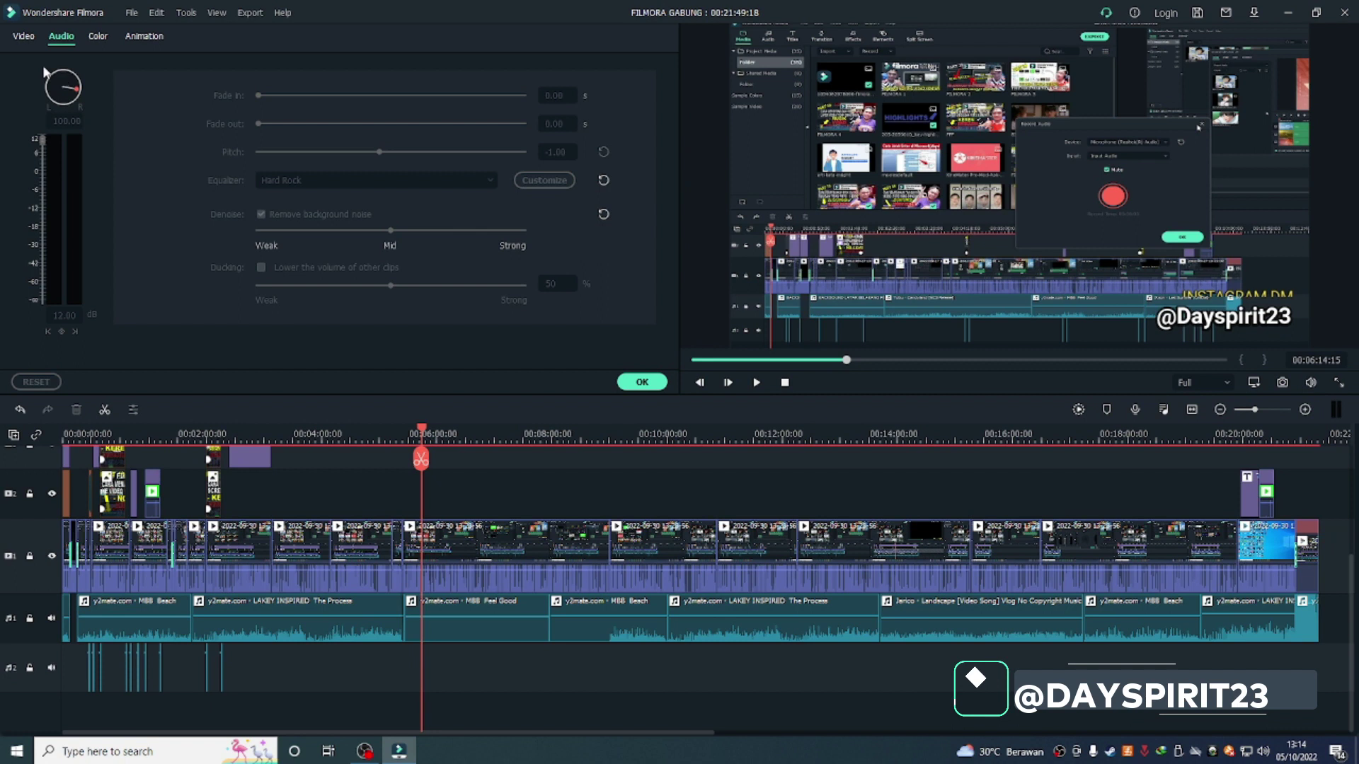
double_click(76, 90)
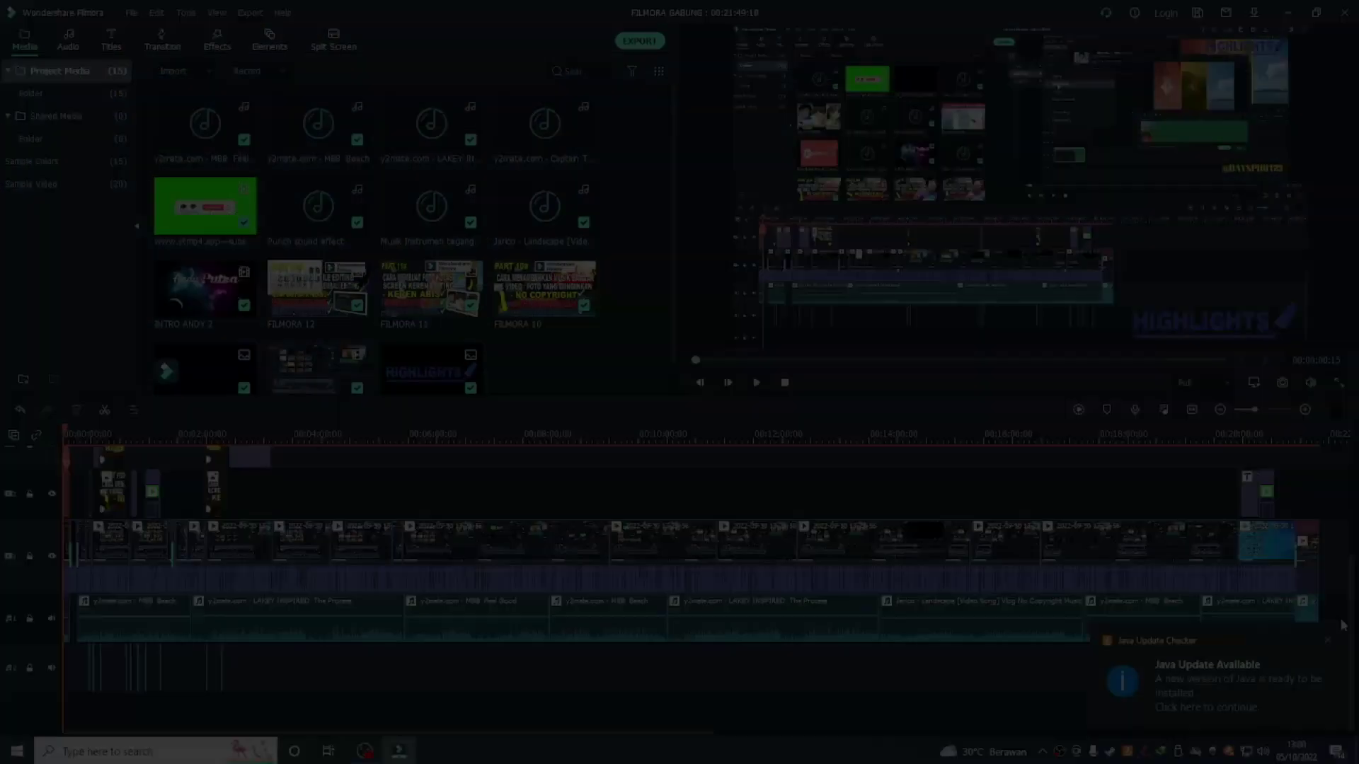
- Dismiss the Java update notification
left_click(1328, 641)
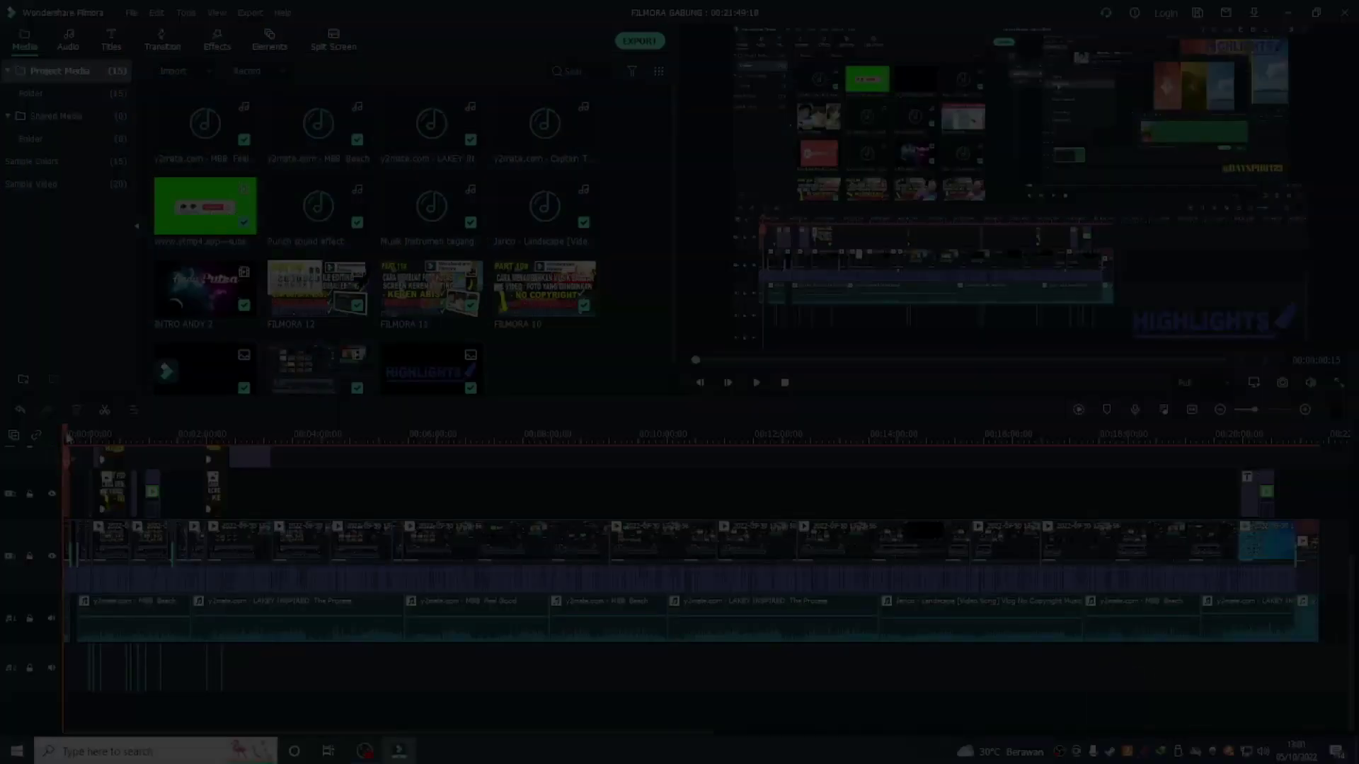